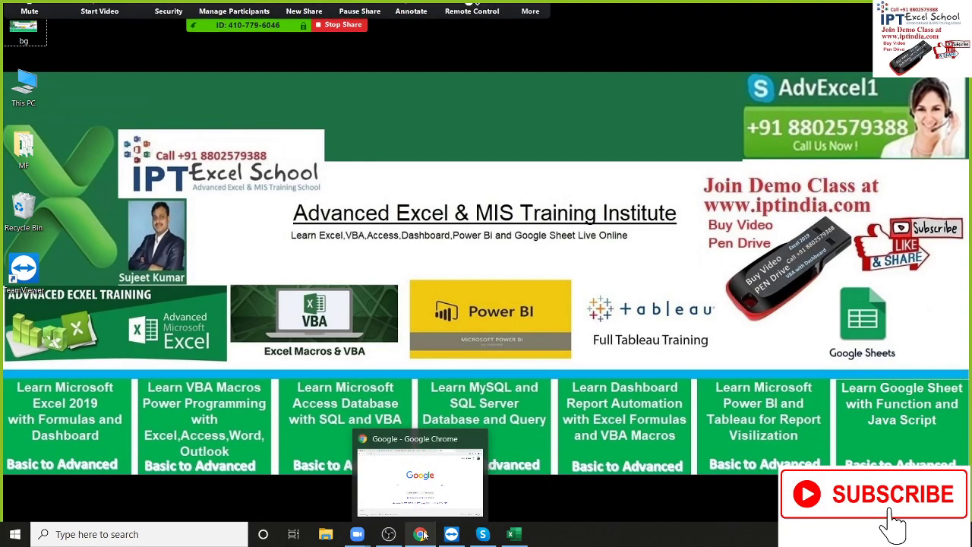
- Minimize Chrome and restore the blank Excel workbook from the taskbar
click(403, 501)
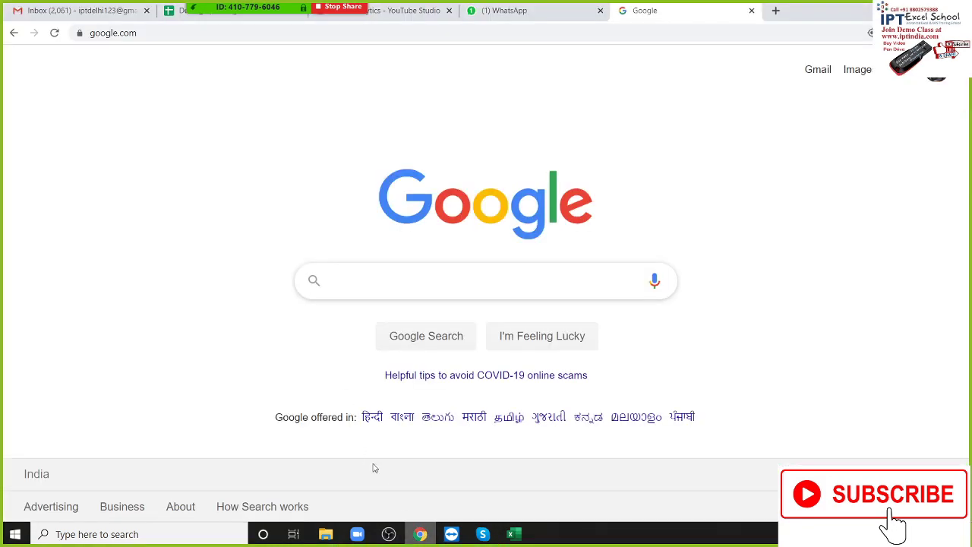
click(422, 536)
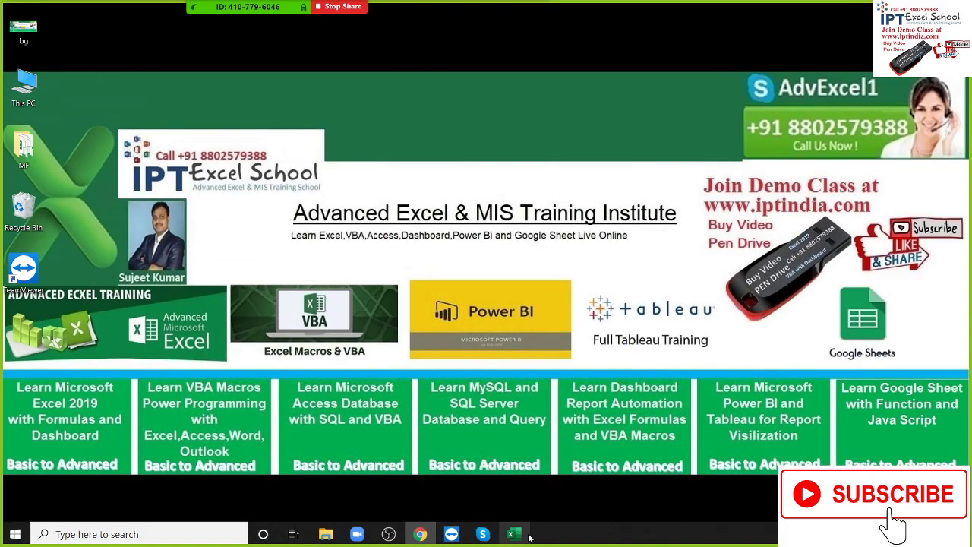
click(516, 536)
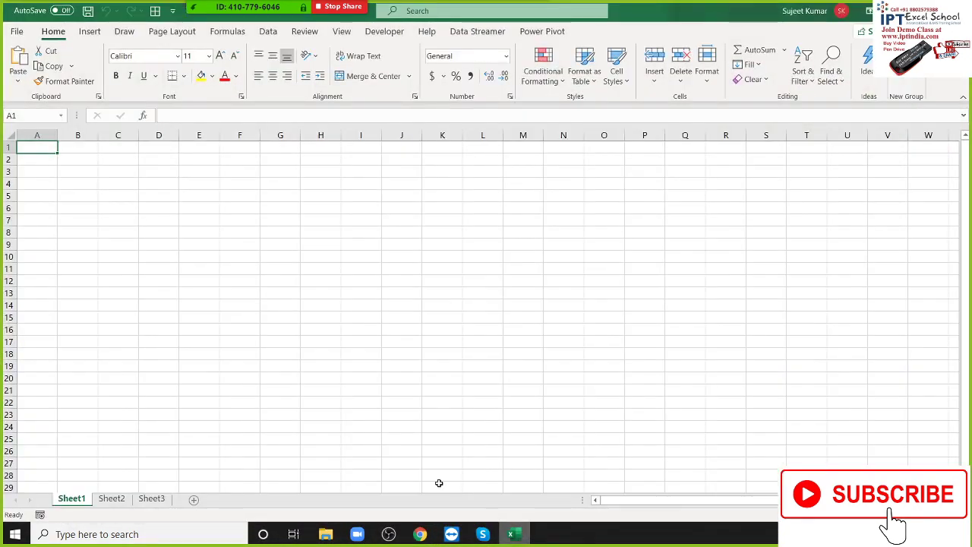
- Allow the other meeting participant to record from the Zoom Participants list
click(17, 33)
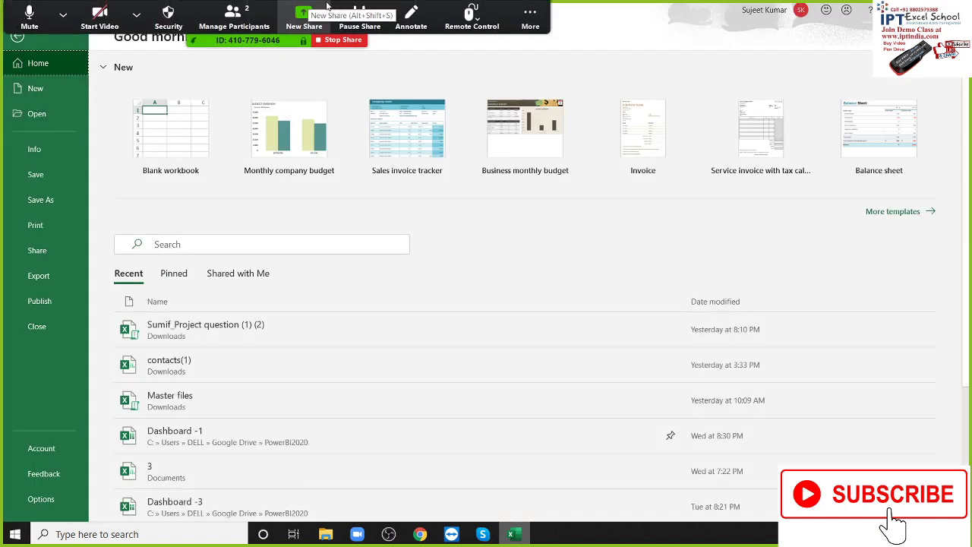
click(242, 20)
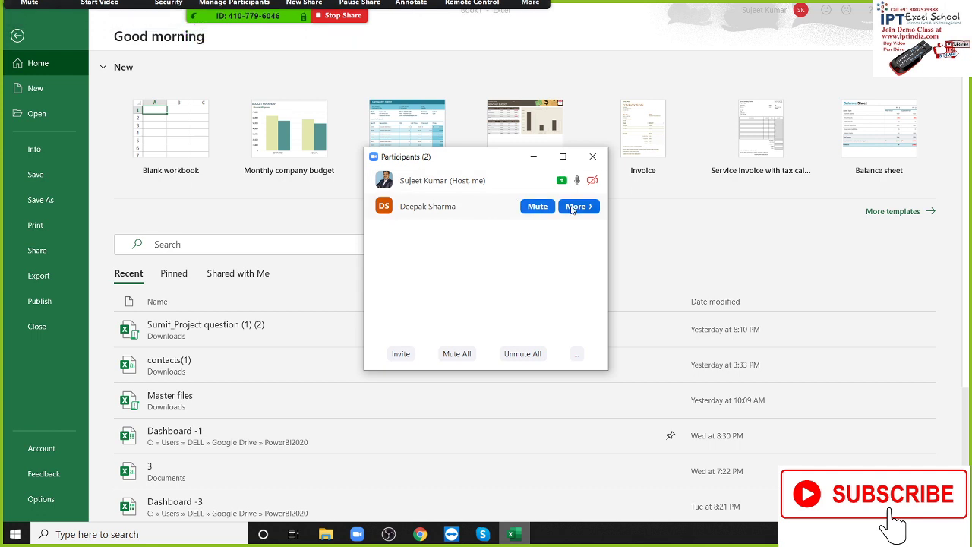
click(577, 207)
click(642, 259)
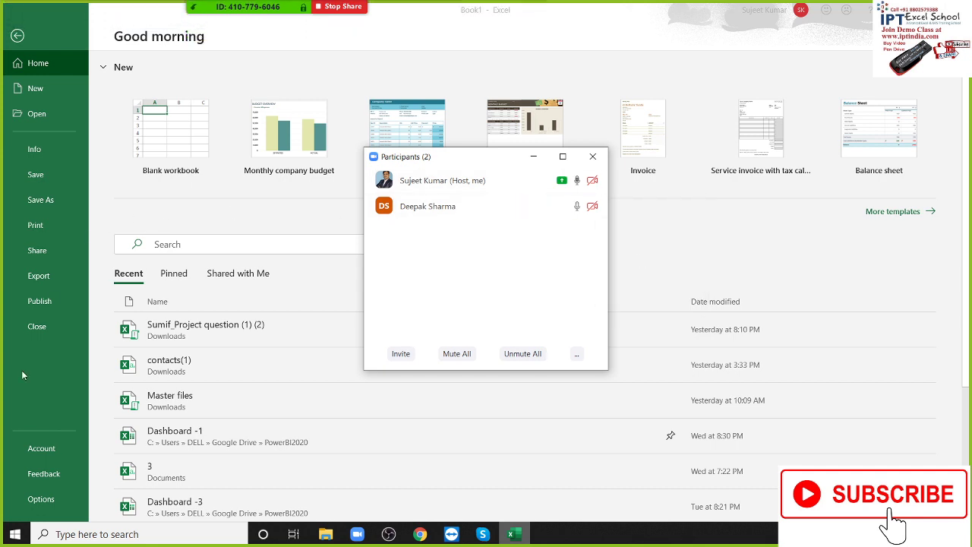
- Close the participants list and create a new blank workbook
click(174, 201)
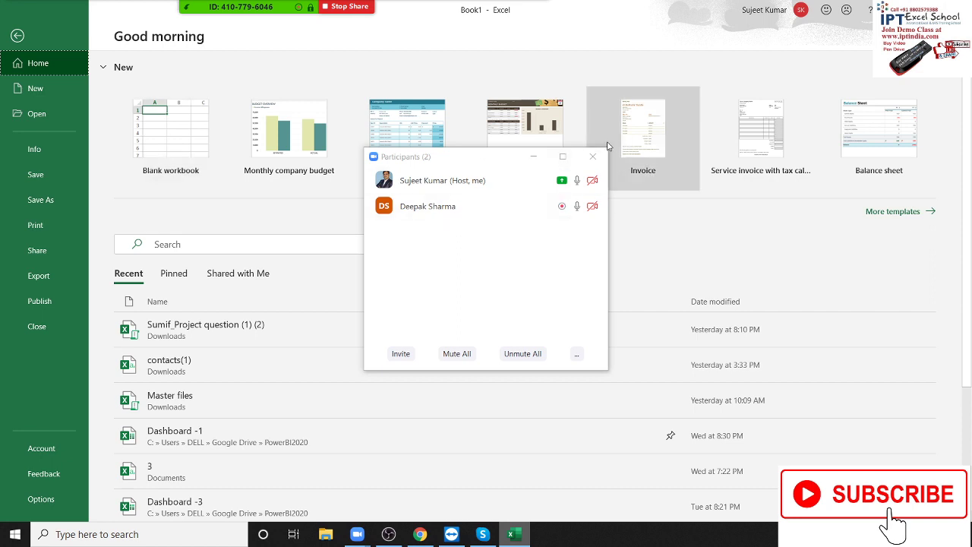
click(593, 156)
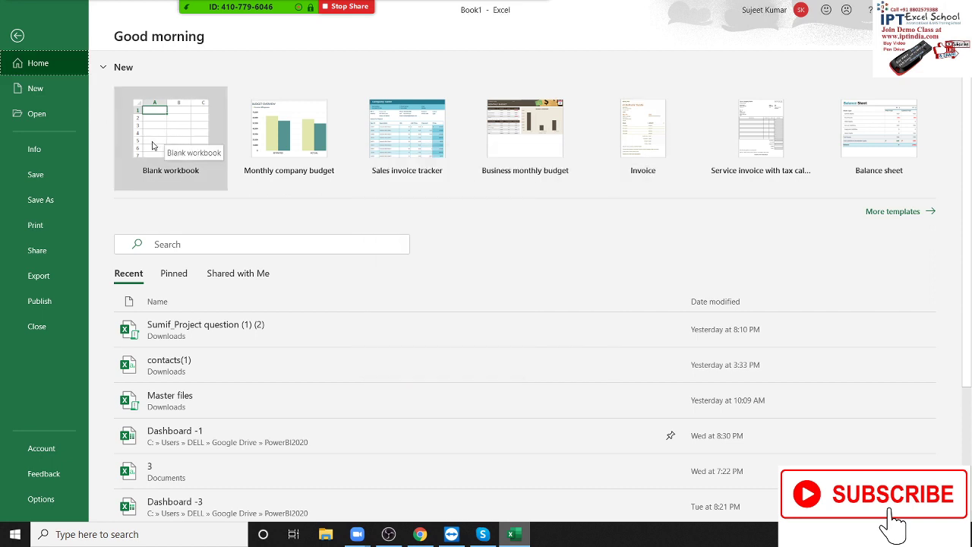
click(146, 161)
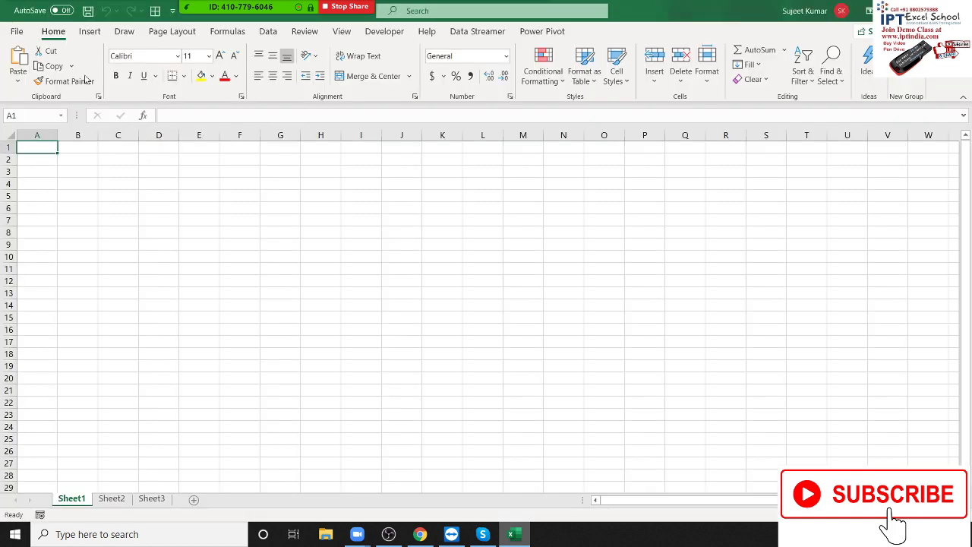
- Open Excel Options on the Advanced page and scroll through its settings
click(19, 31)
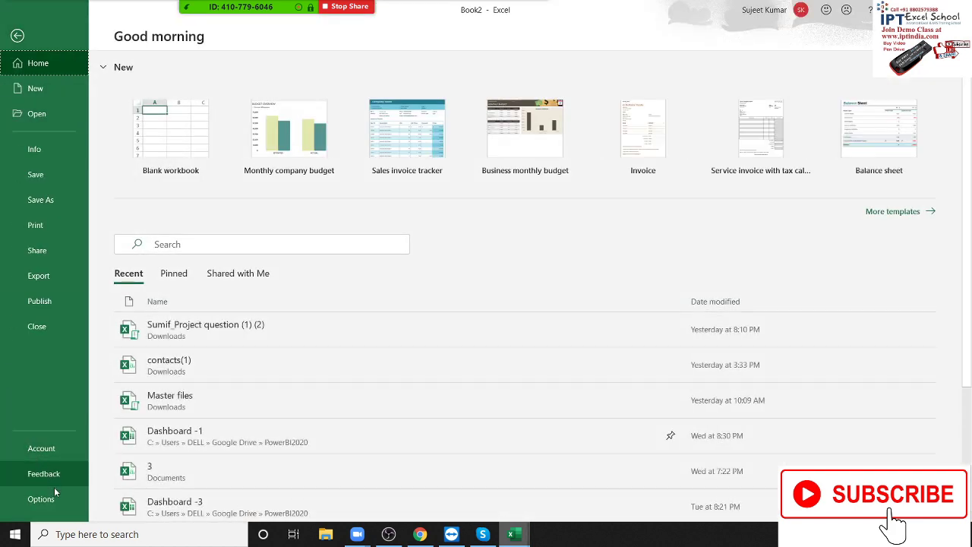
click(56, 498)
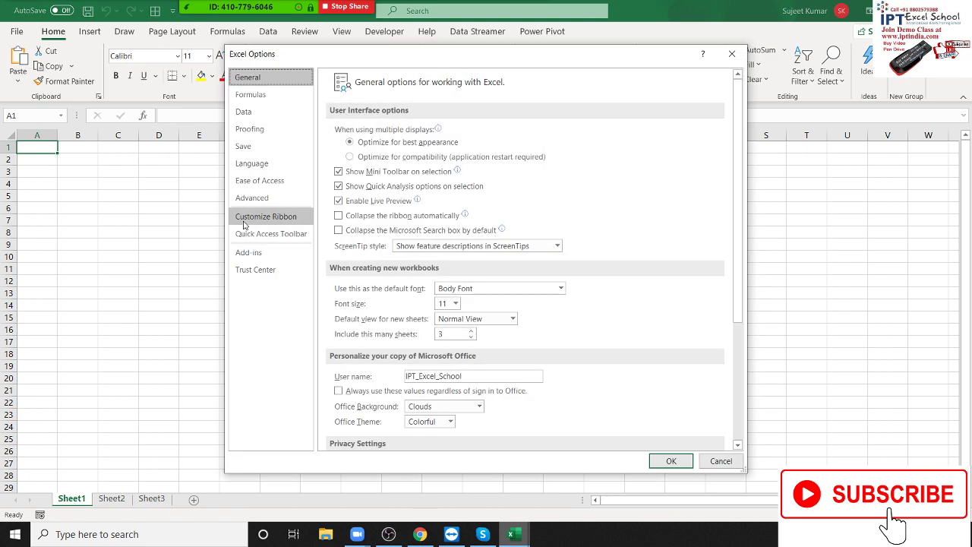
click(258, 199)
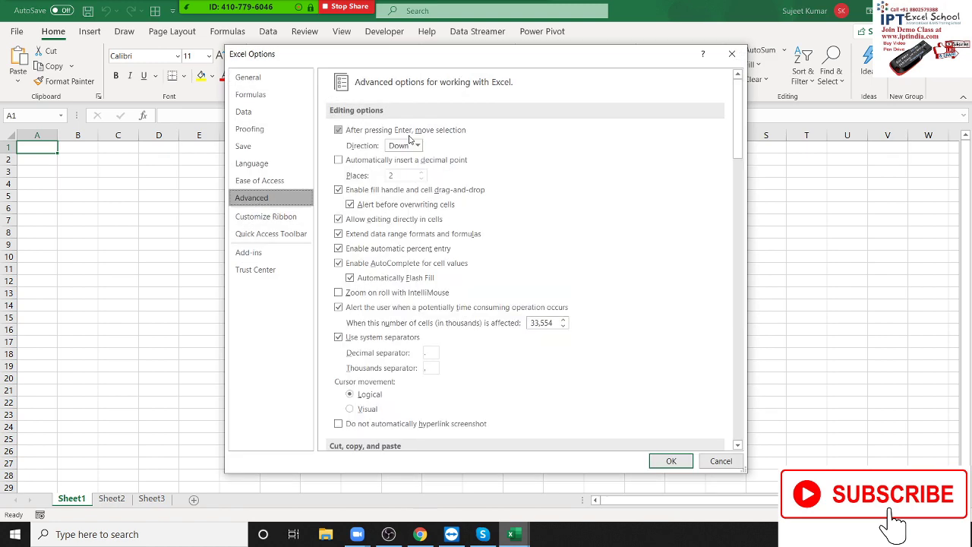
scroll(535, 296, down, 2)
scroll(533, 305, down, 2)
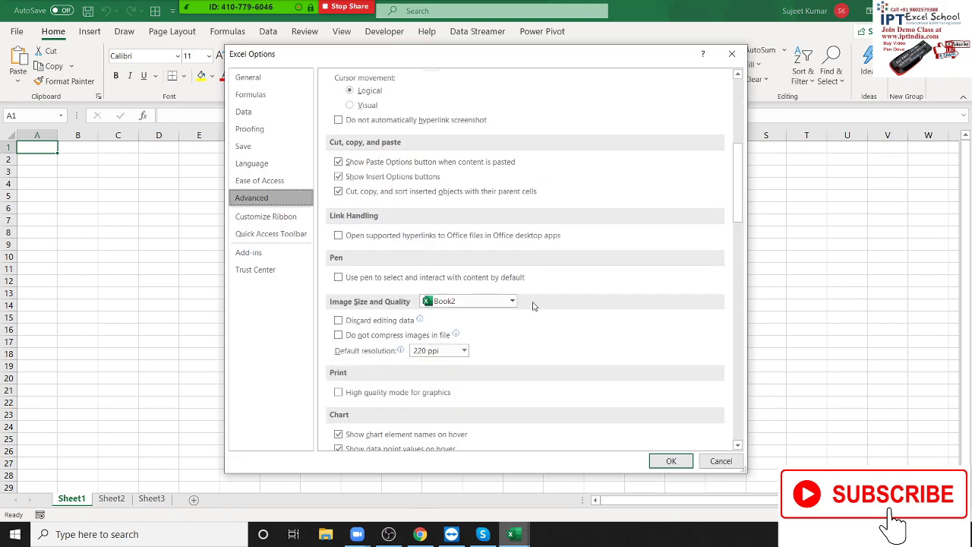
scroll(533, 305, down, 2)
scroll(533, 305, down, 1)
scroll(533, 306, up, 1)
scroll(533, 308, up, 1)
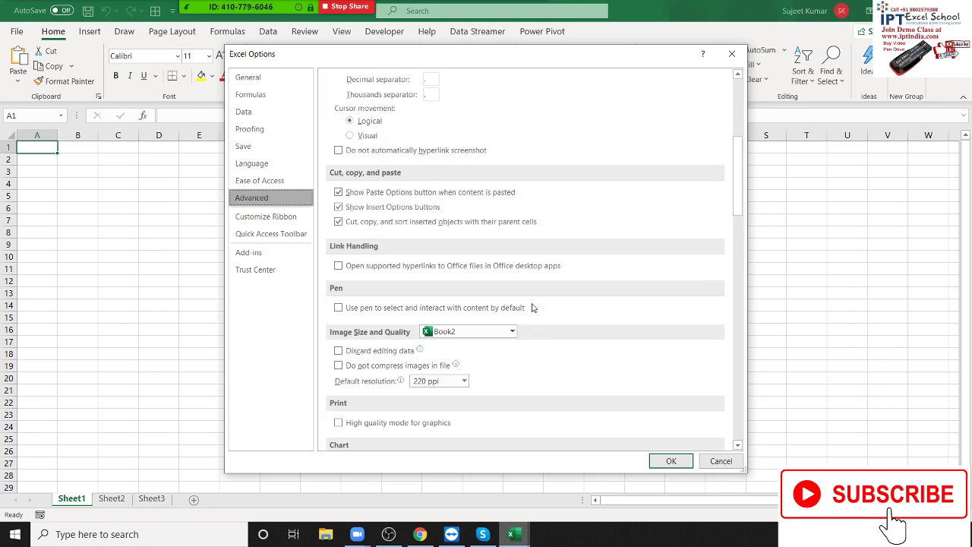
scroll(532, 308, up, 2)
scroll(397, 253, up, 1)
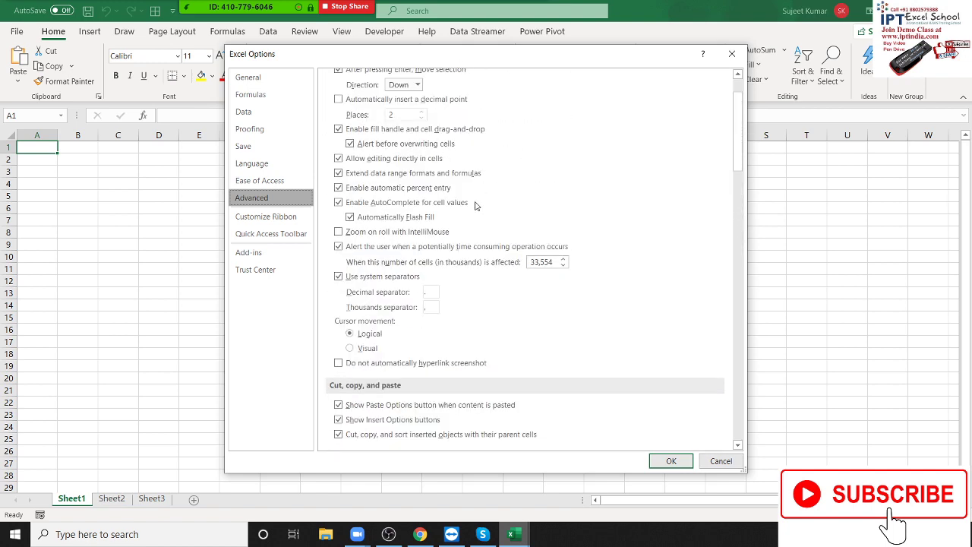
scroll(476, 205, up, 1)
- Check the workbook and worksheet selectors in the display options for Book2 and Sheet1
scroll(474, 215, down, 1)
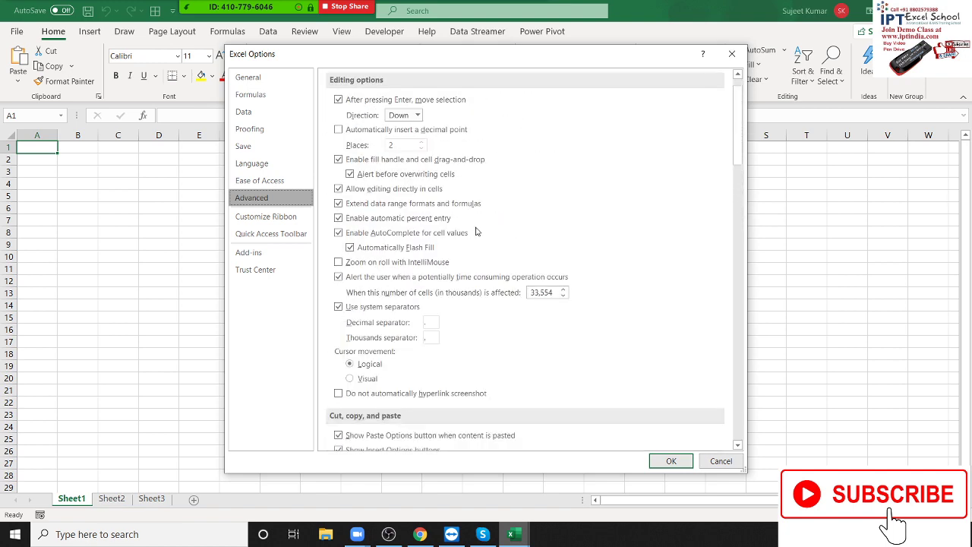
scroll(475, 224, down, 1)
scroll(477, 232, down, 2)
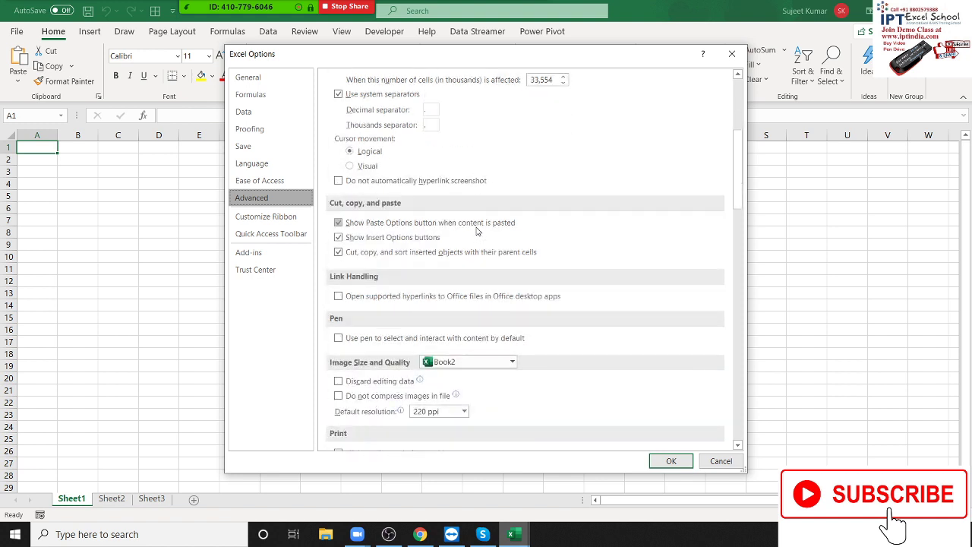
scroll(434, 334, down, 1)
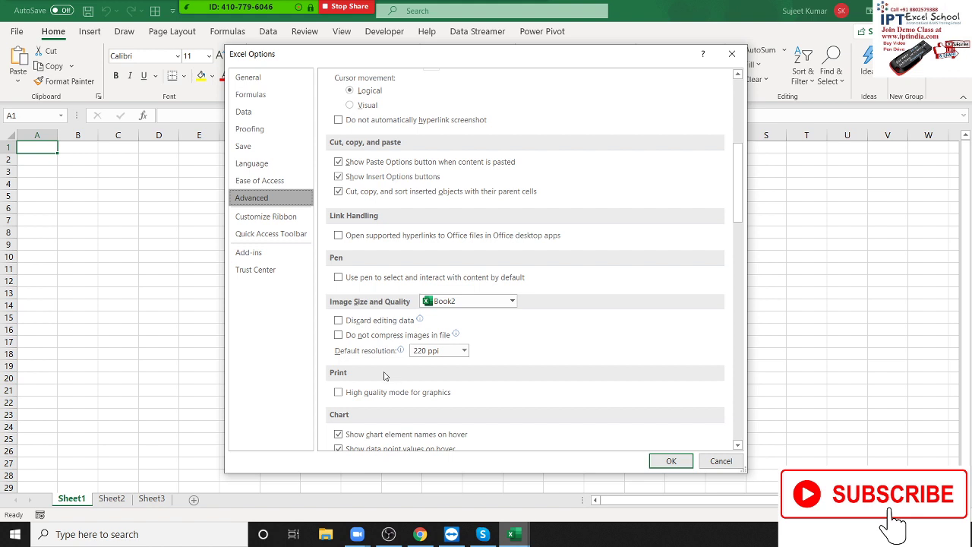
scroll(386, 375, down, 1)
scroll(386, 376, down, 1)
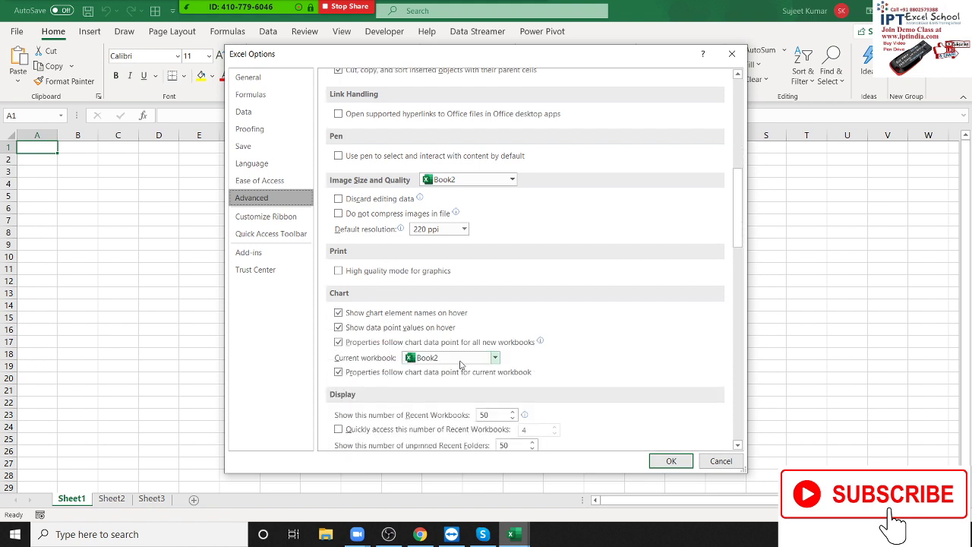
scroll(471, 370, down, 1)
scroll(479, 370, down, 1)
scroll(480, 370, down, 1)
scroll(480, 370, down, 1)
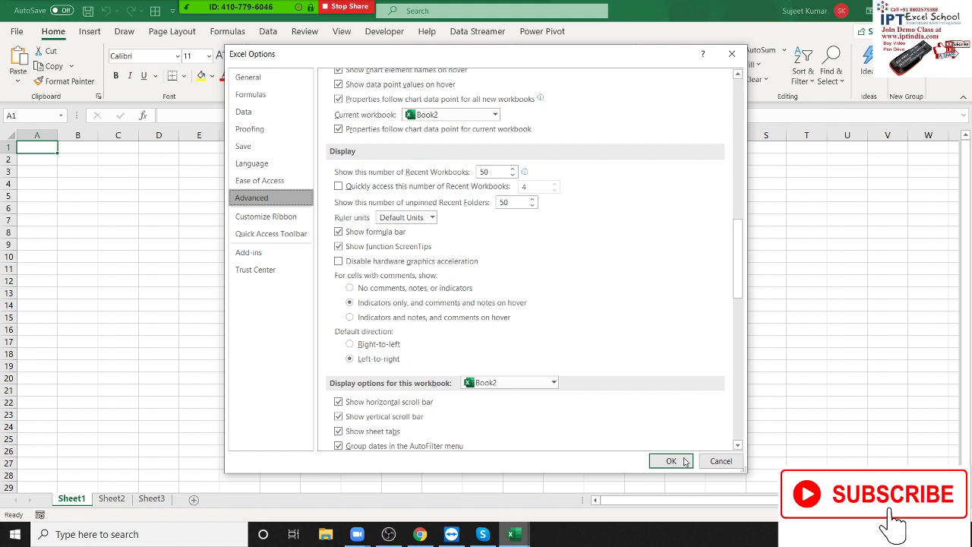
click(557, 385)
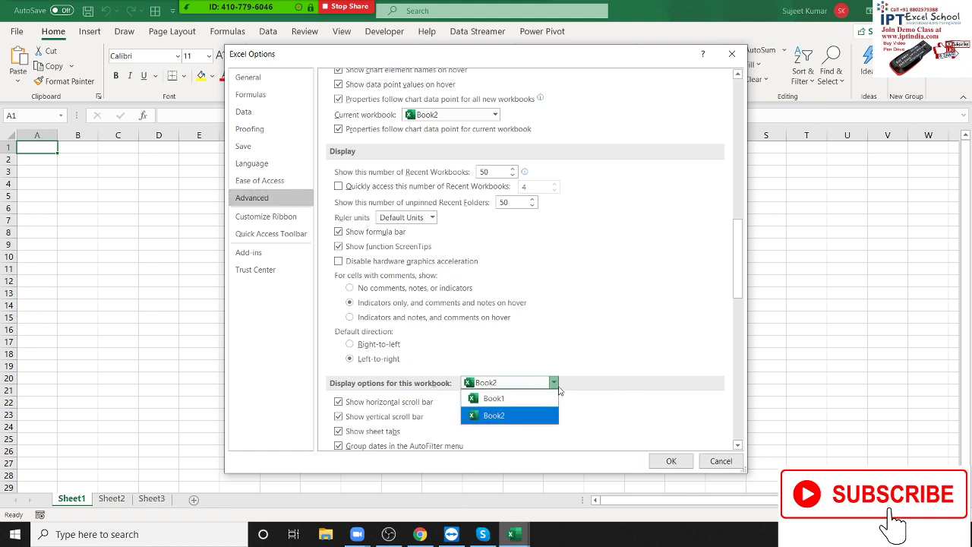
click(559, 386)
scroll(559, 390, down, 1)
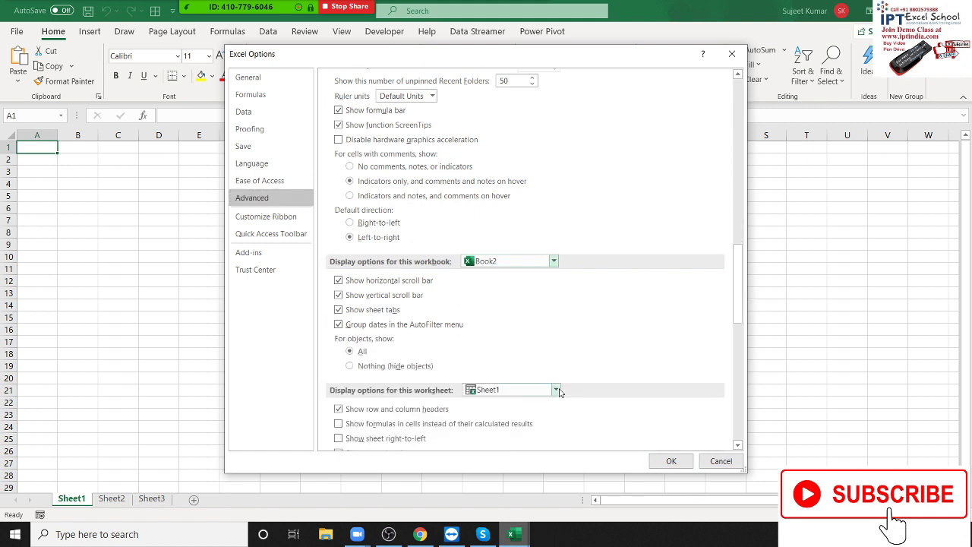
scroll(559, 393, down, 2)
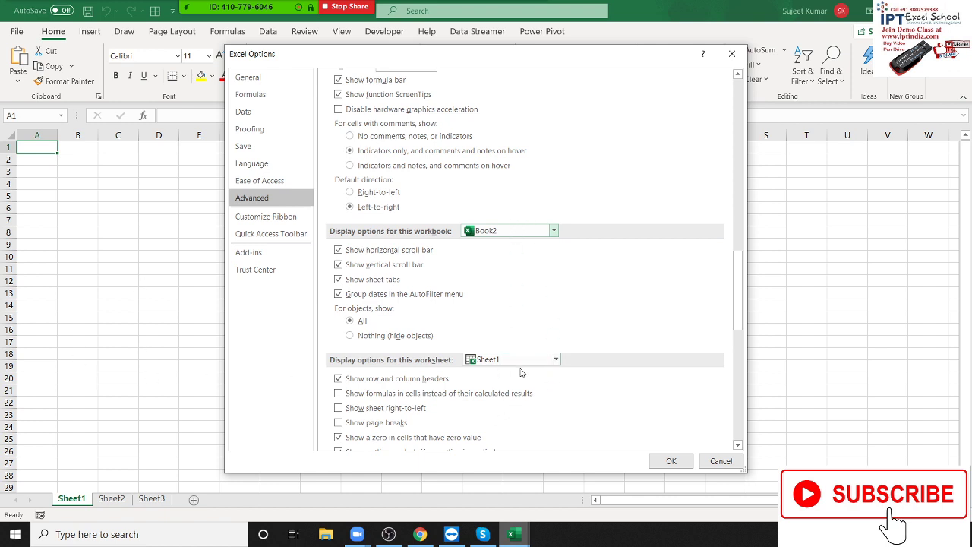
click(518, 361)
- Keep Sheet1 selected, scroll the remaining Advanced settings, and close the dialog back to Sheet1
click(516, 363)
scroll(431, 332, down, 1)
scroll(431, 332, down, 1)
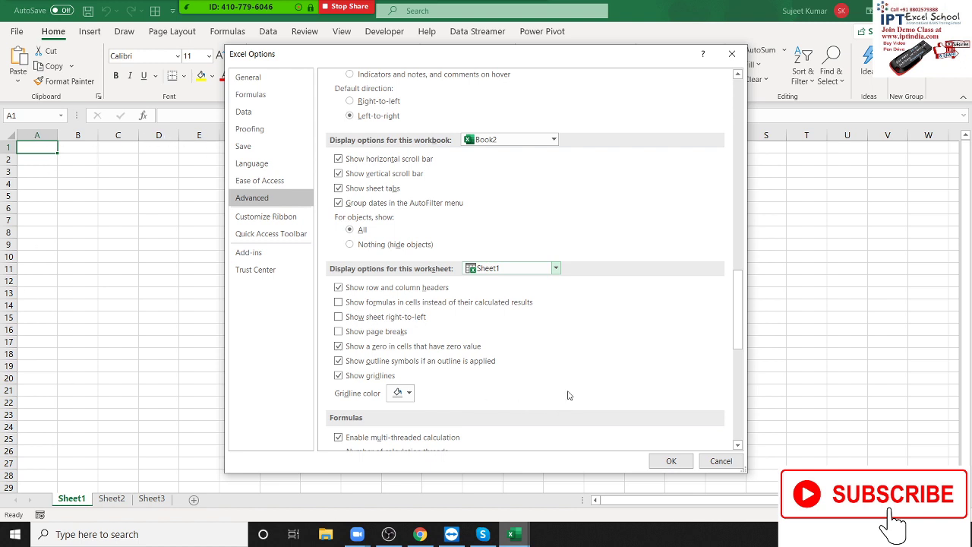
scroll(569, 394, down, 3)
scroll(566, 394, down, 2)
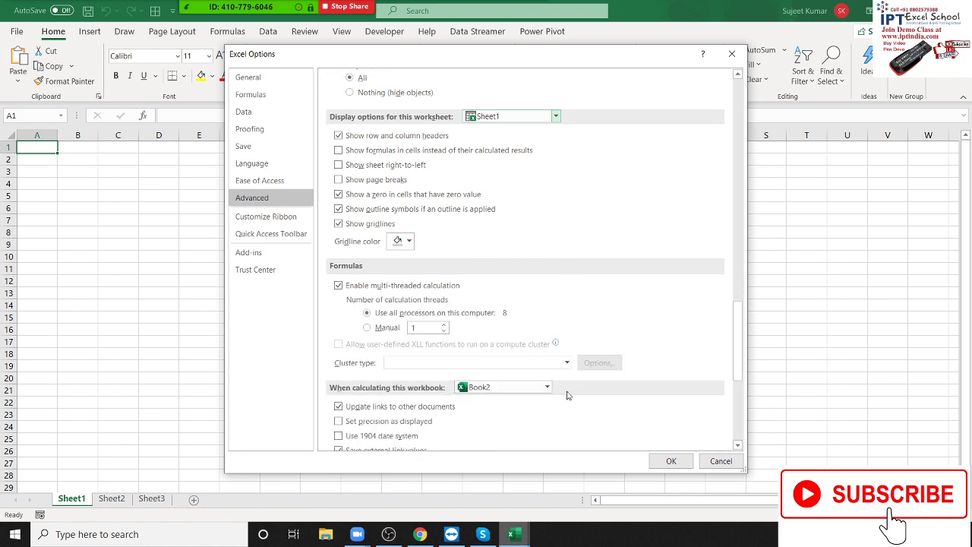
scroll(567, 395, down, 2)
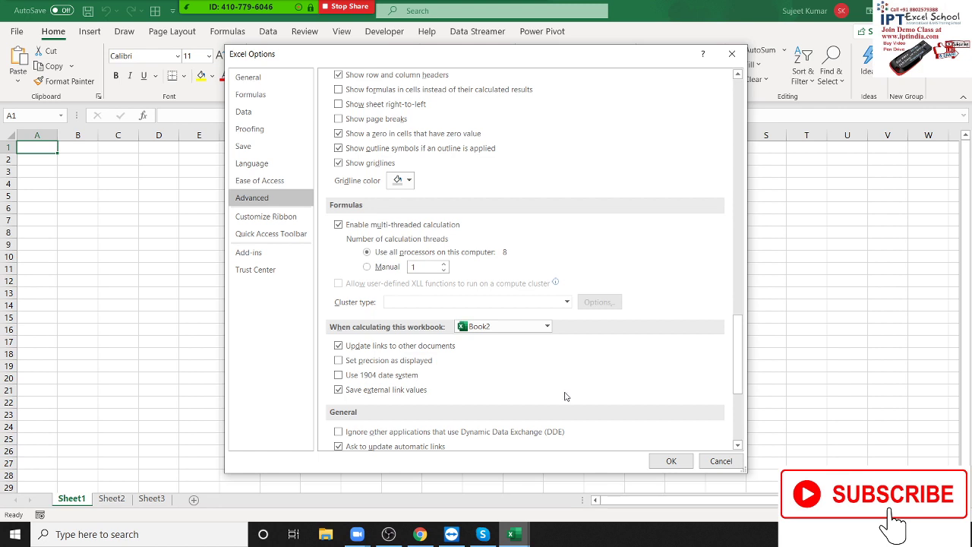
scroll(564, 397, down, 3)
scroll(561, 401, down, 3)
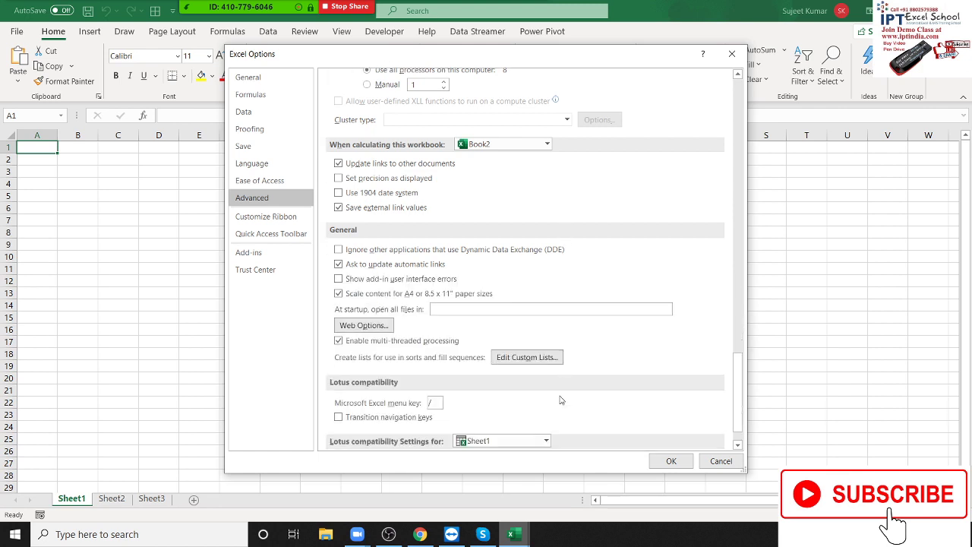
click(537, 367)
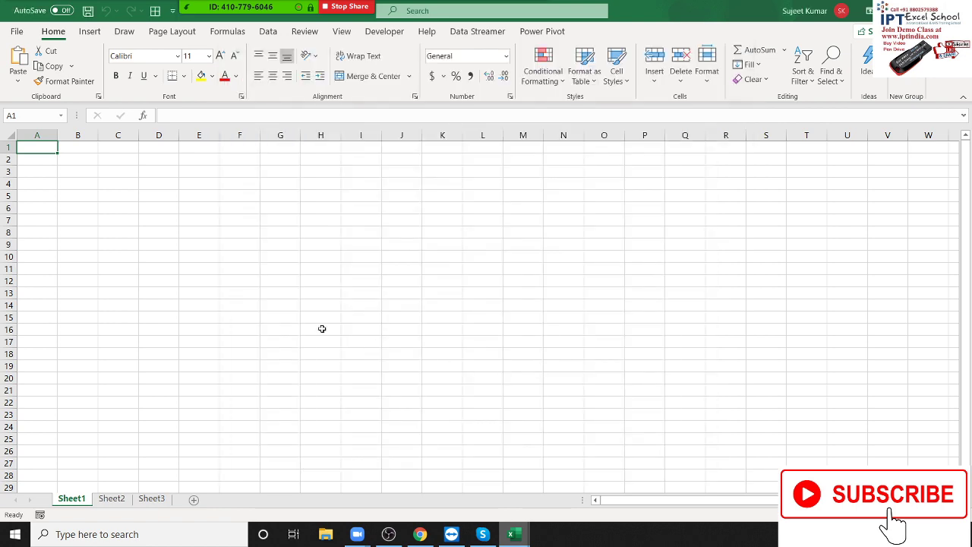
- Enter Sun in C1 and fill the weekday series down to C13
click(137, 150)
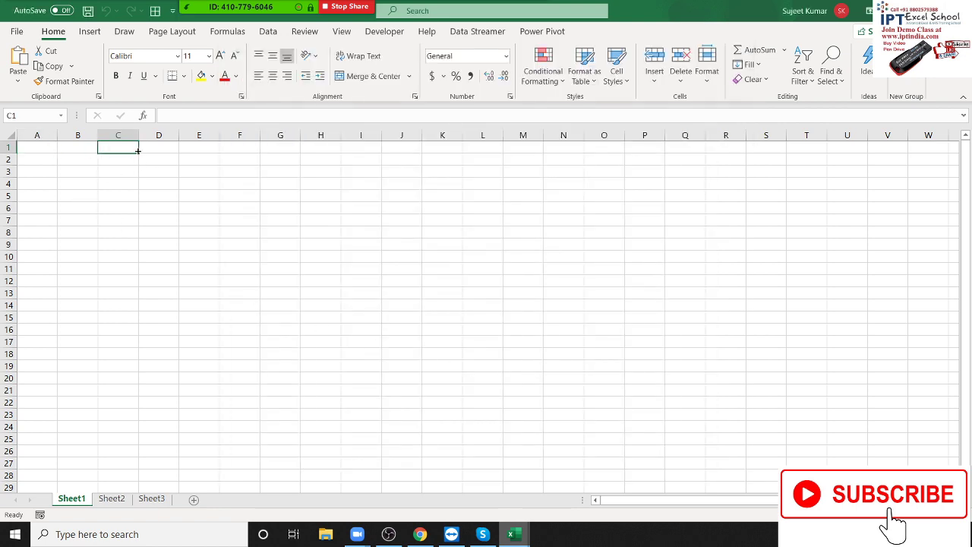
text(Sun)
key(Return)
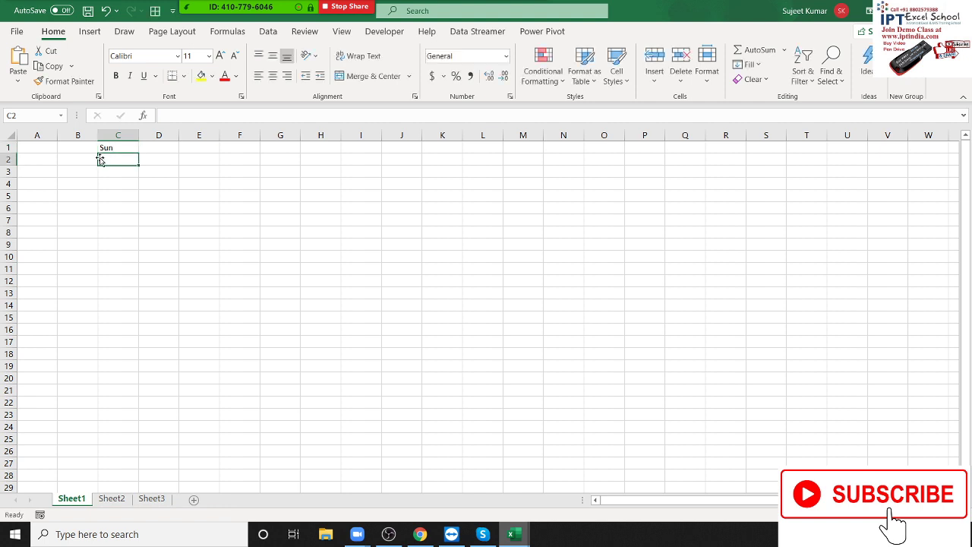
click(133, 148)
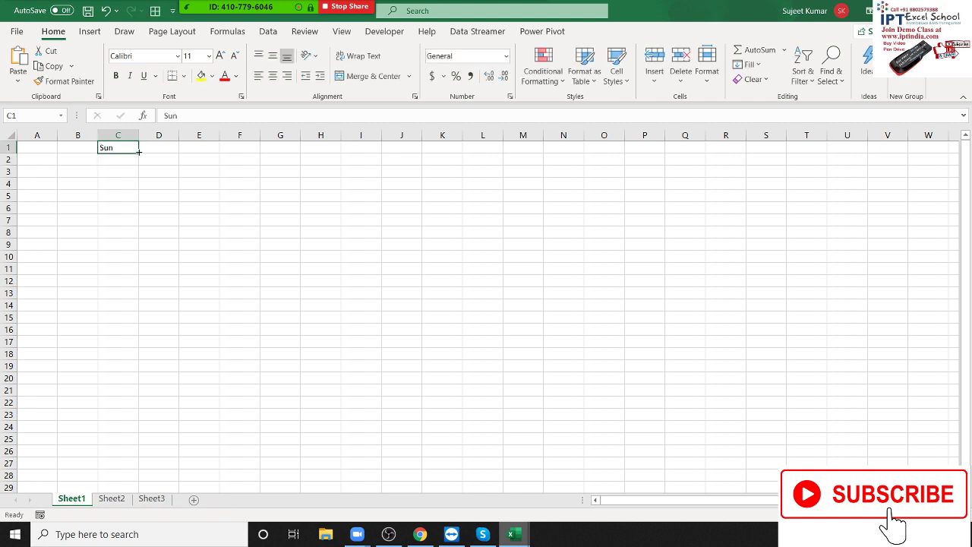
drag(139, 152, 139, 297)
- Enter Jan in D1 and fill the month series down to D13
drag(173, 146, 173, 159)
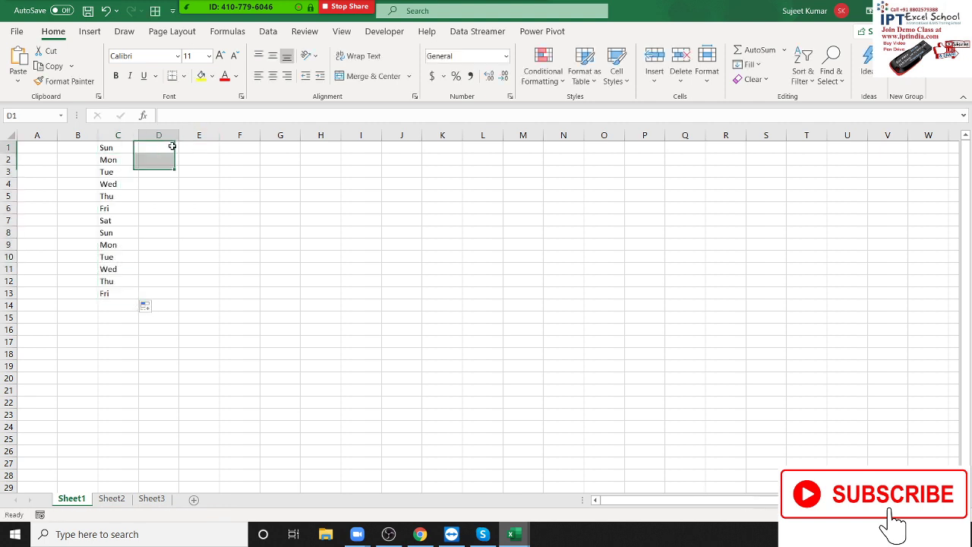
click(172, 146)
text(Jan)
key(Return)
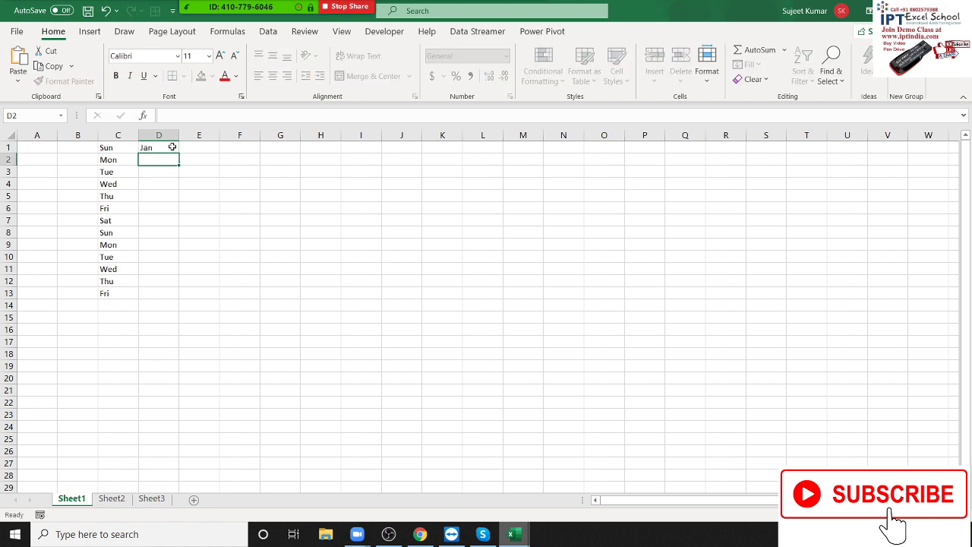
click(173, 146)
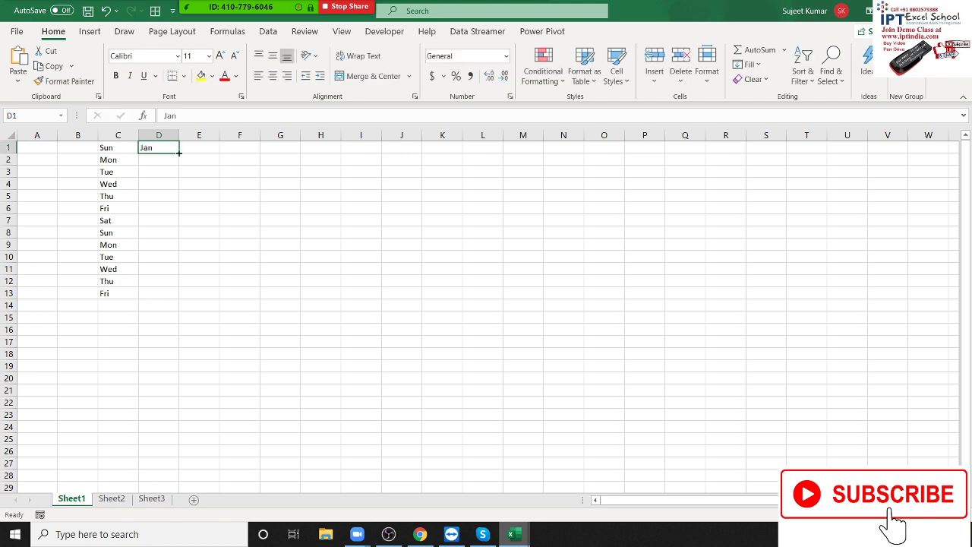
drag(178, 153, 140, 303)
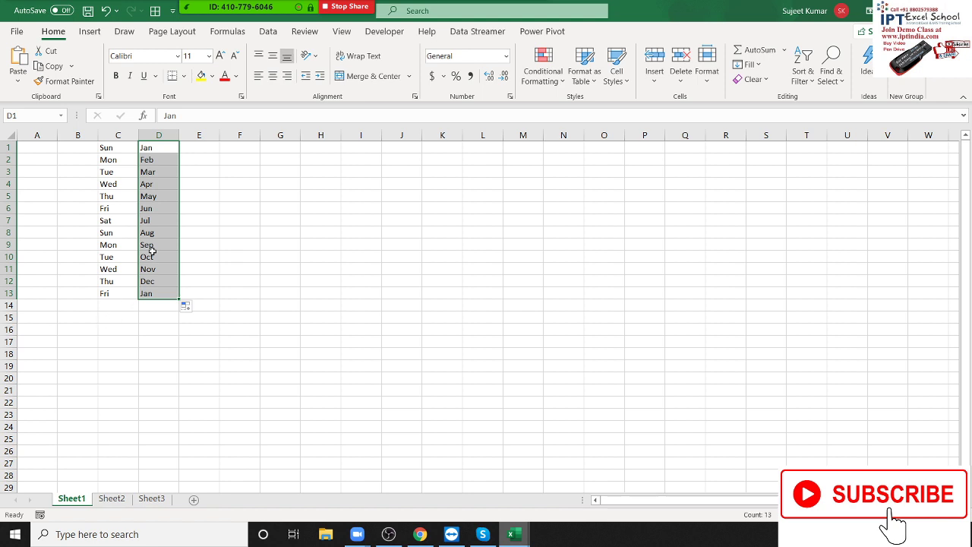
- Enter the first name of the custom list in E1 and fill it down to E13
click(190, 144)
text(Pu)
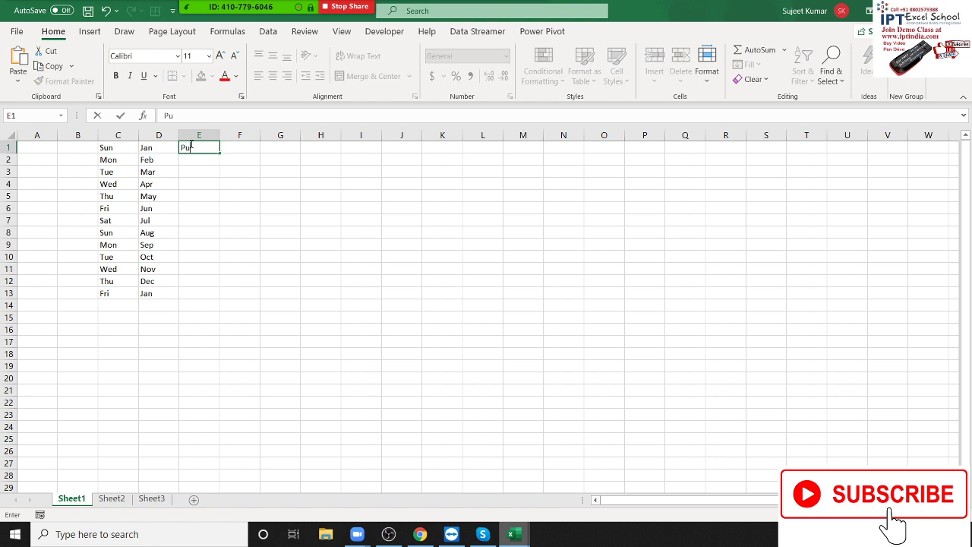
text(ja)
click(201, 170)
click(211, 147)
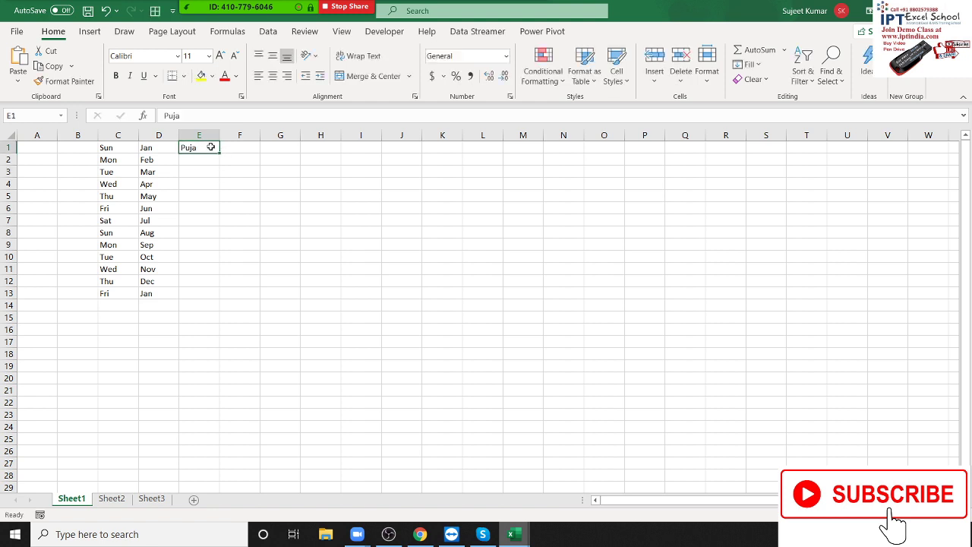
drag(218, 152, 199, 298)
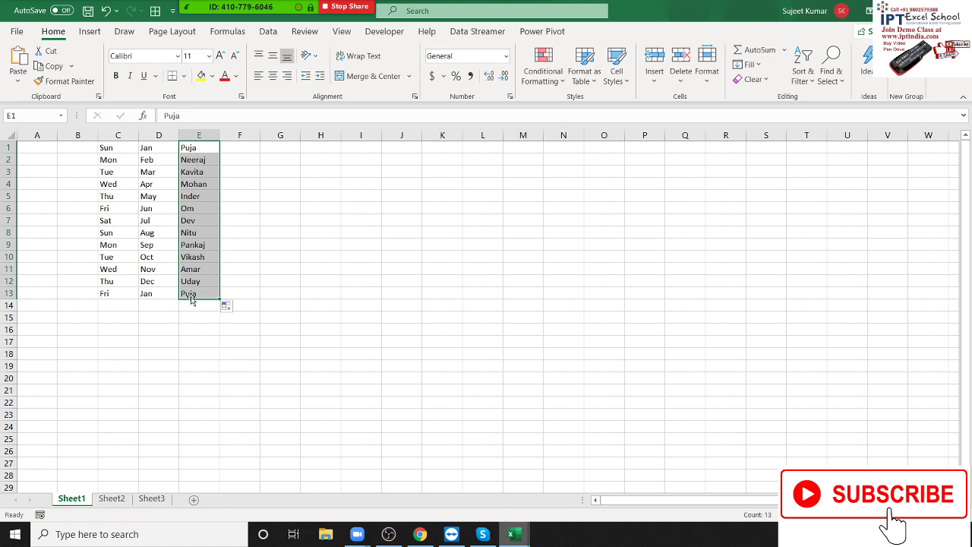
- Reopen Excel Options from the File view on its Advanced page
click(16, 31)
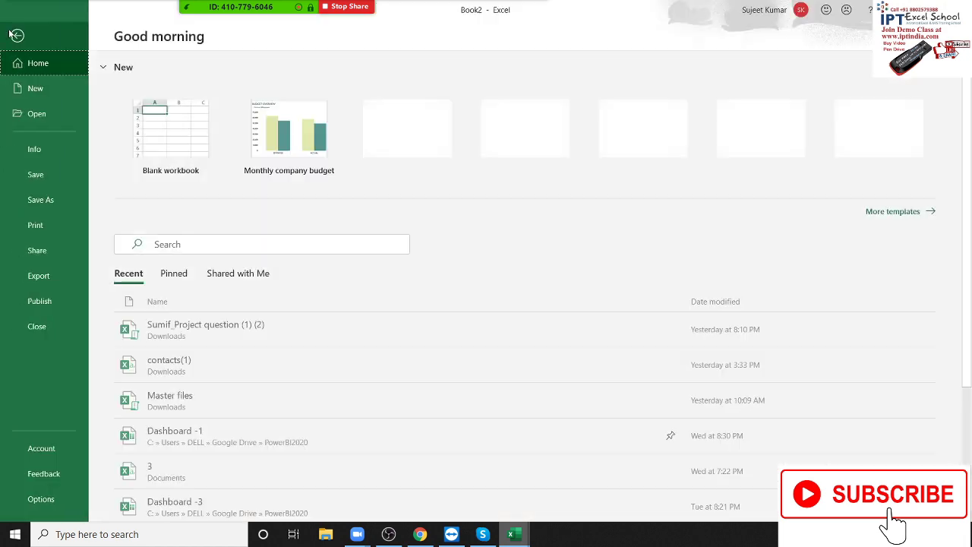
click(32, 506)
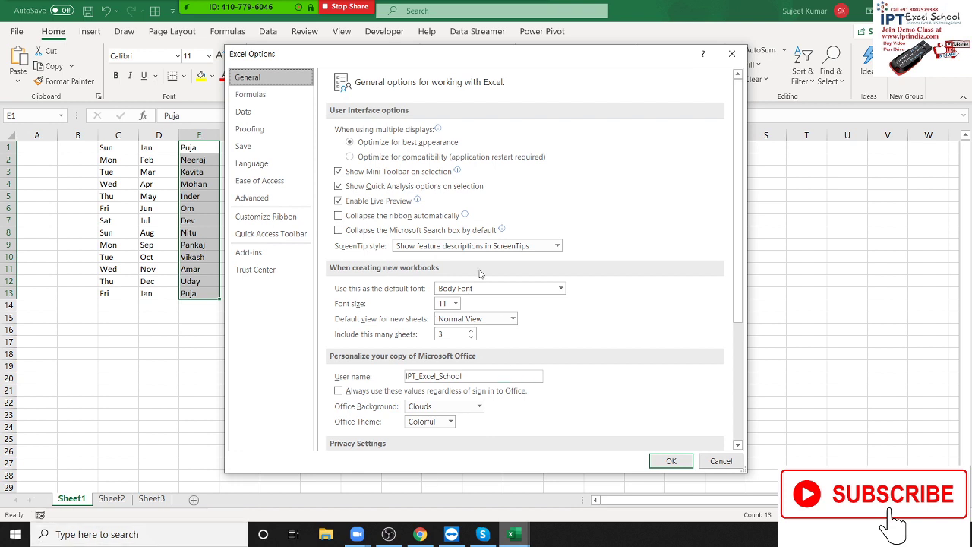
click(304, 200)
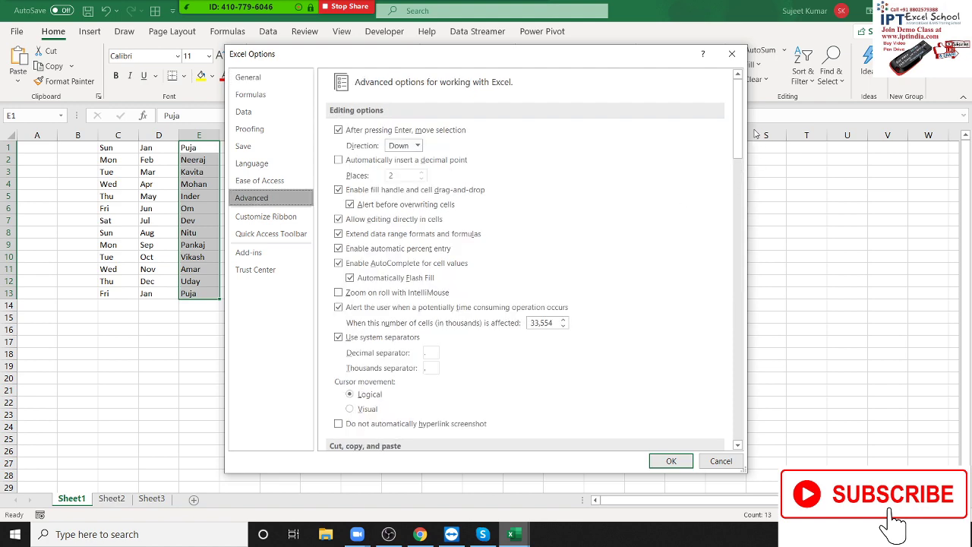
drag(738, 131, 729, 426)
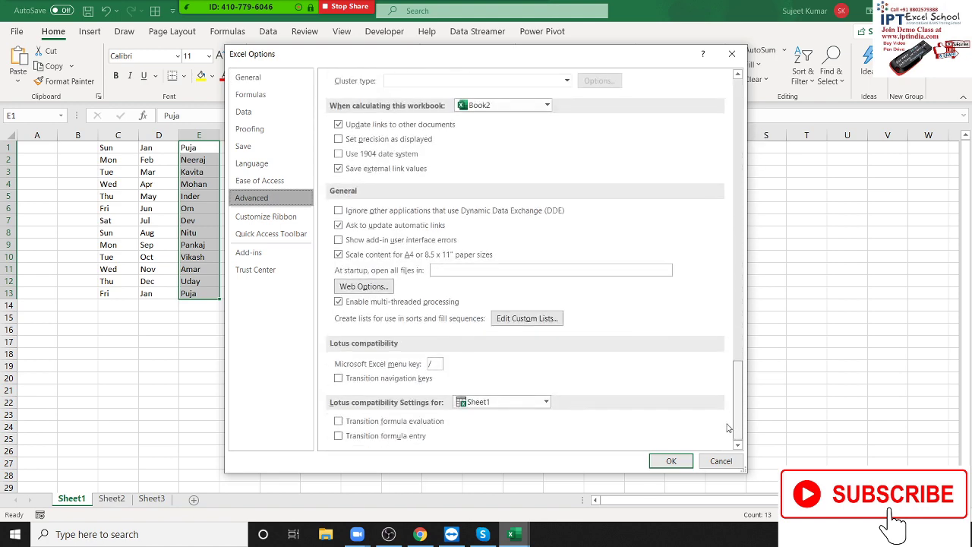
click(534, 325)
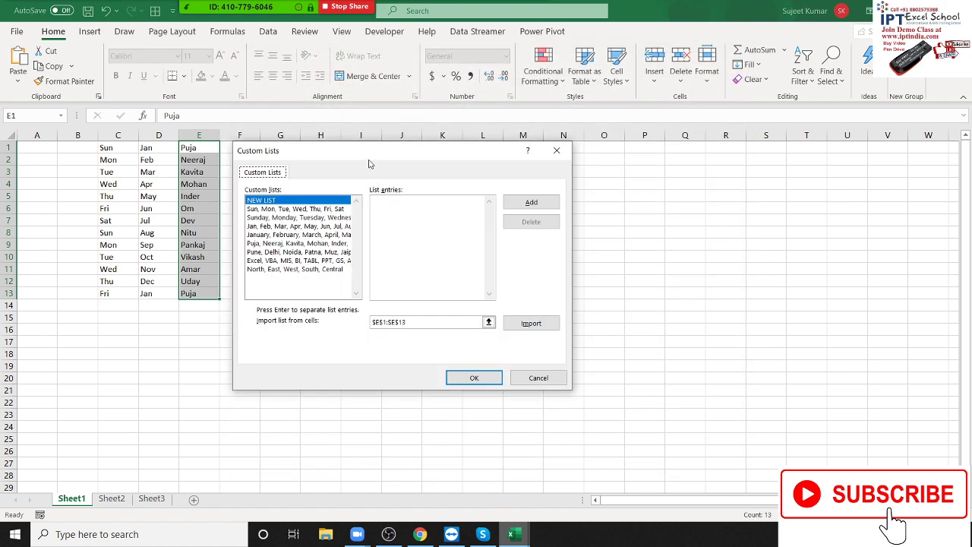
drag(370, 161, 471, 161)
click(373, 271)
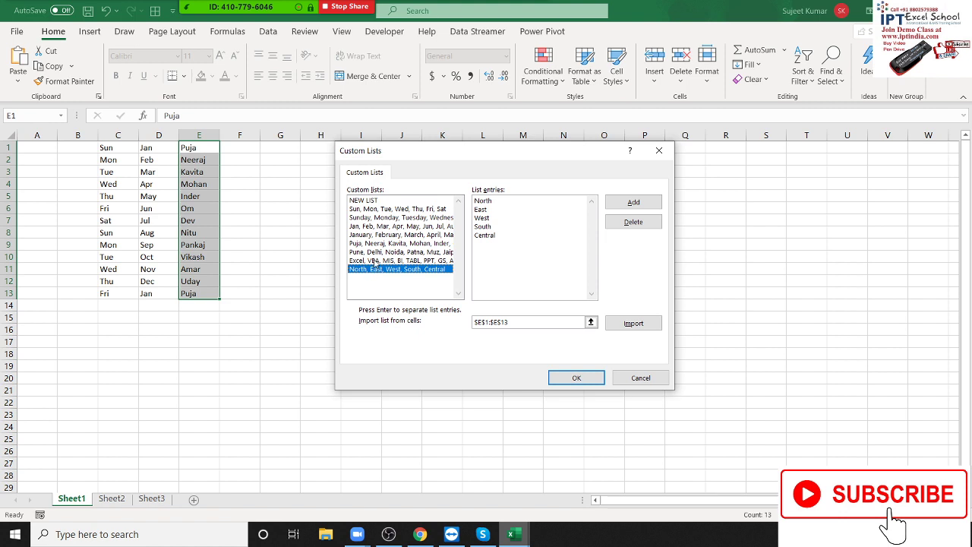
click(376, 263)
click(373, 253)
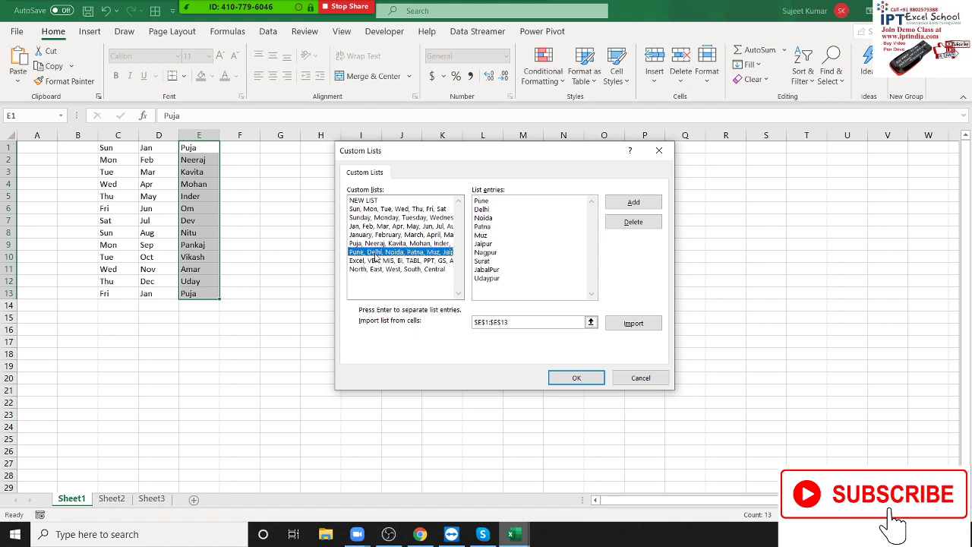
click(378, 244)
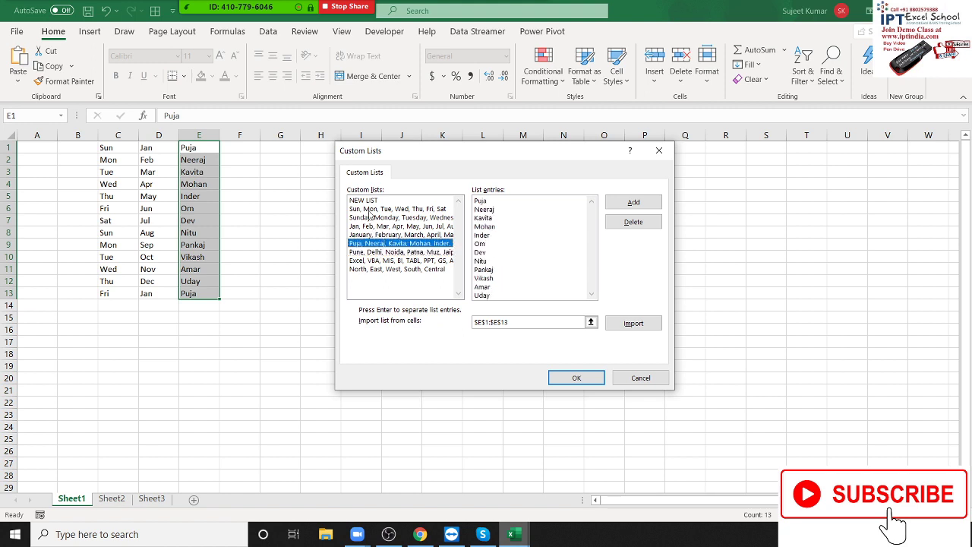
click(370, 211)
click(369, 217)
click(373, 235)
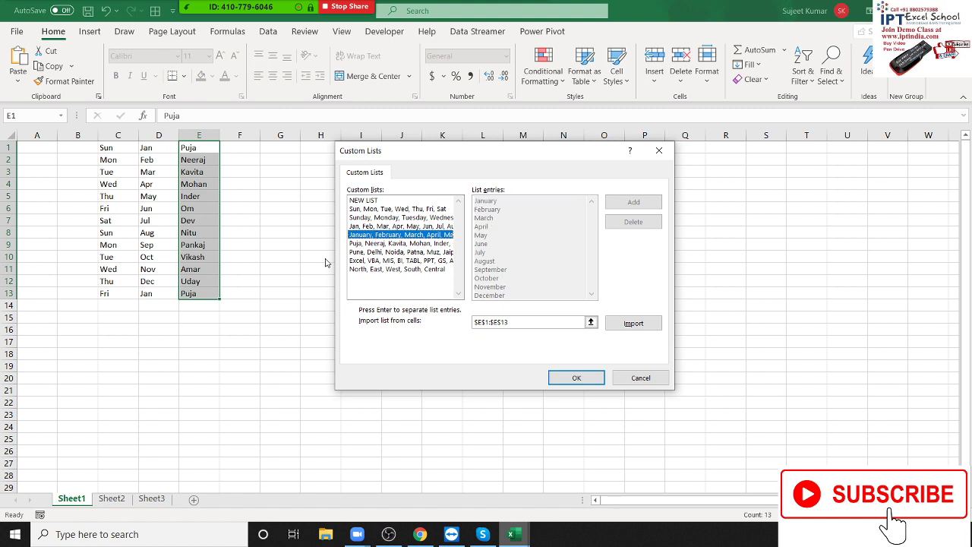
click(395, 243)
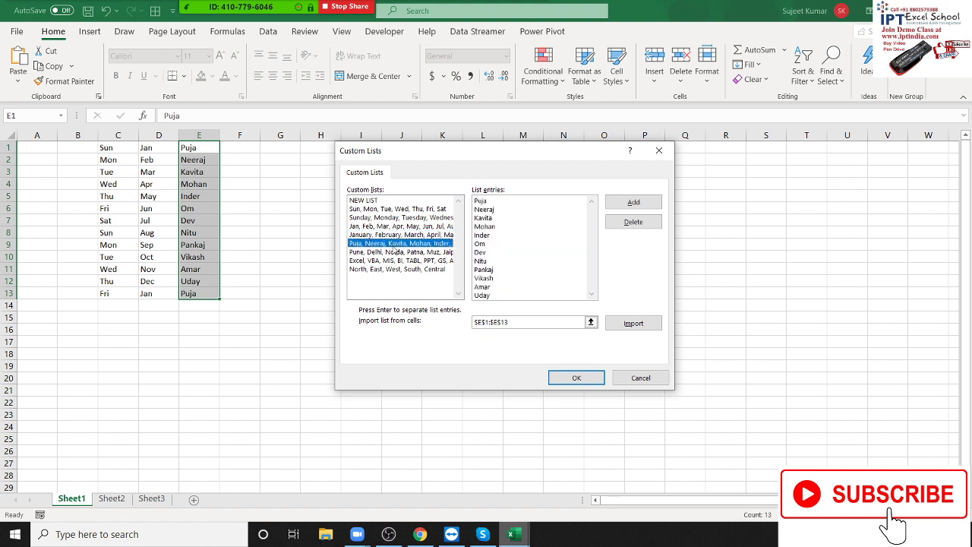
click(364, 200)
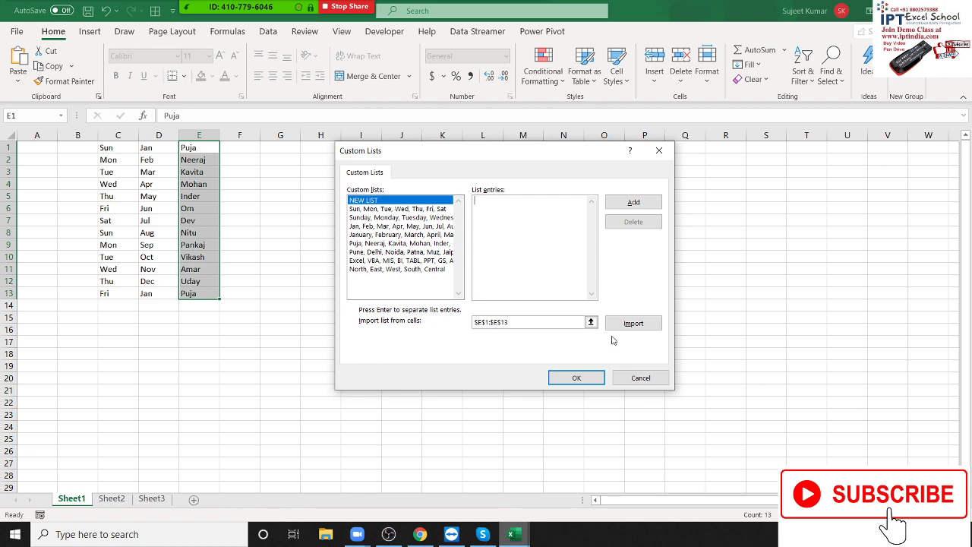
key(Escape)
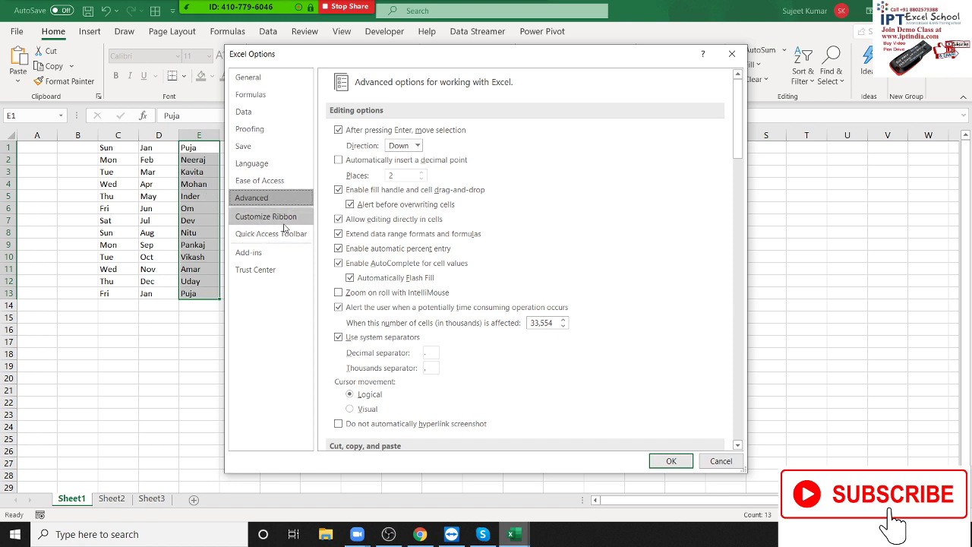
- Open the Customize Ribbon page, move the dialog down-left, and collapse the Home tab's groups
click(282, 222)
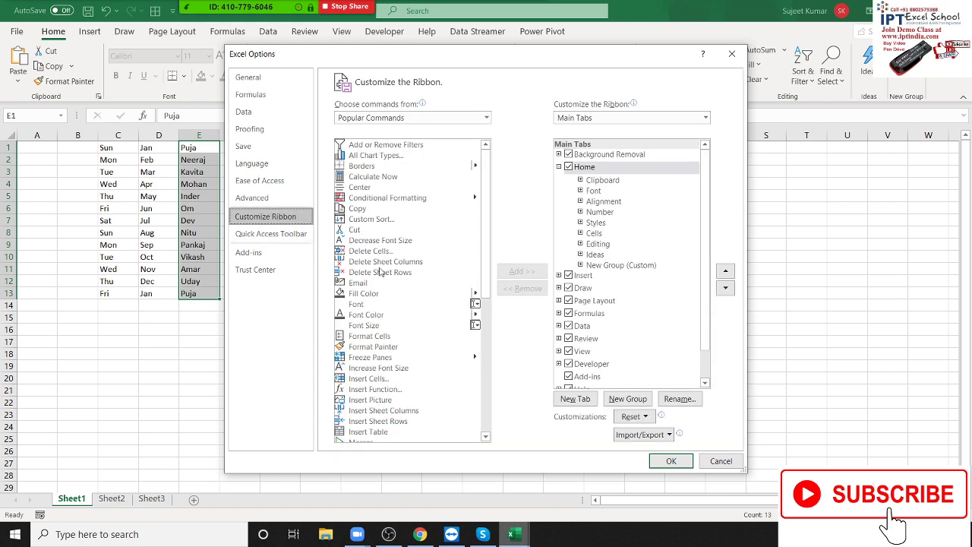
mouse_move(427, 59)
mouse_down()
mouse_move(394, 79)
mouse_move(318, 87)
mouse_up()
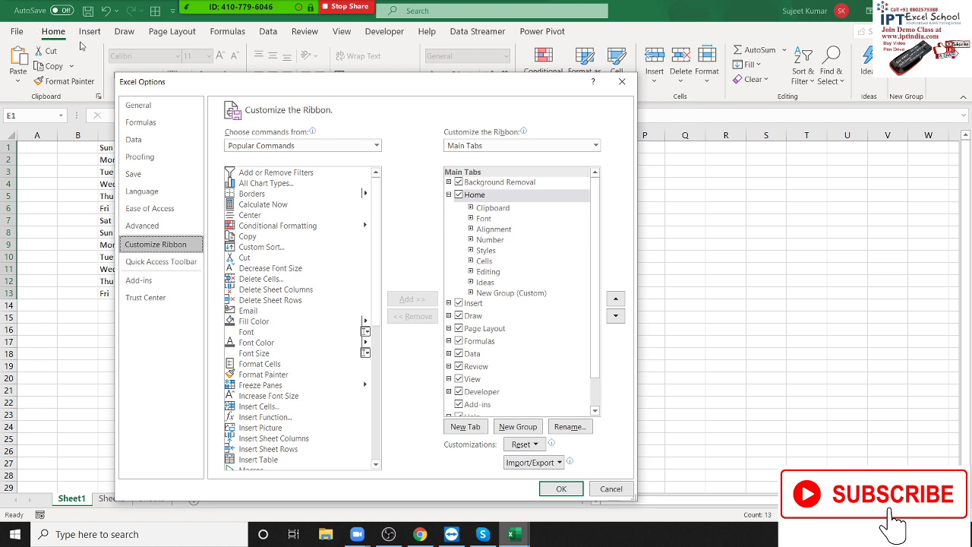
click(449, 196)
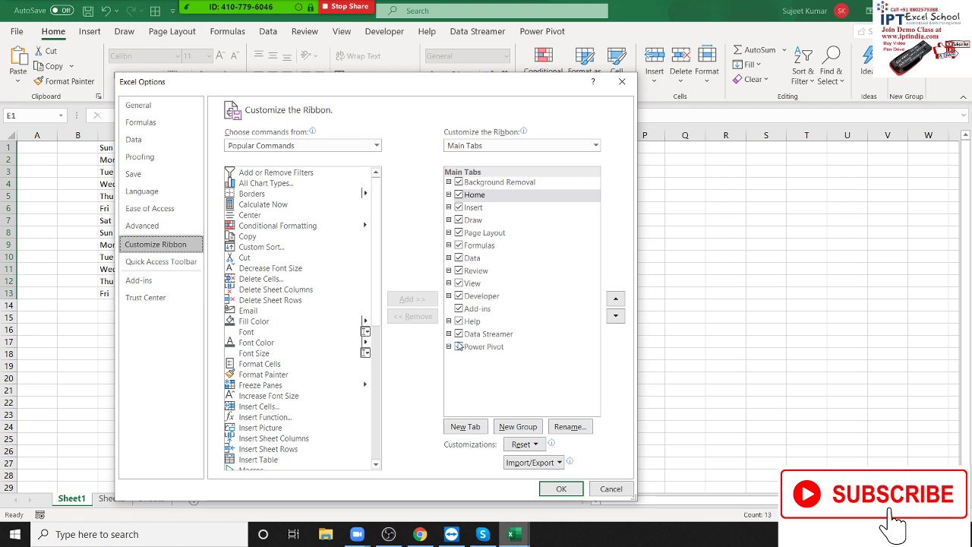
- Hide then restore the Data Streamer and Help tabs, and review the available command sets
click(458, 335)
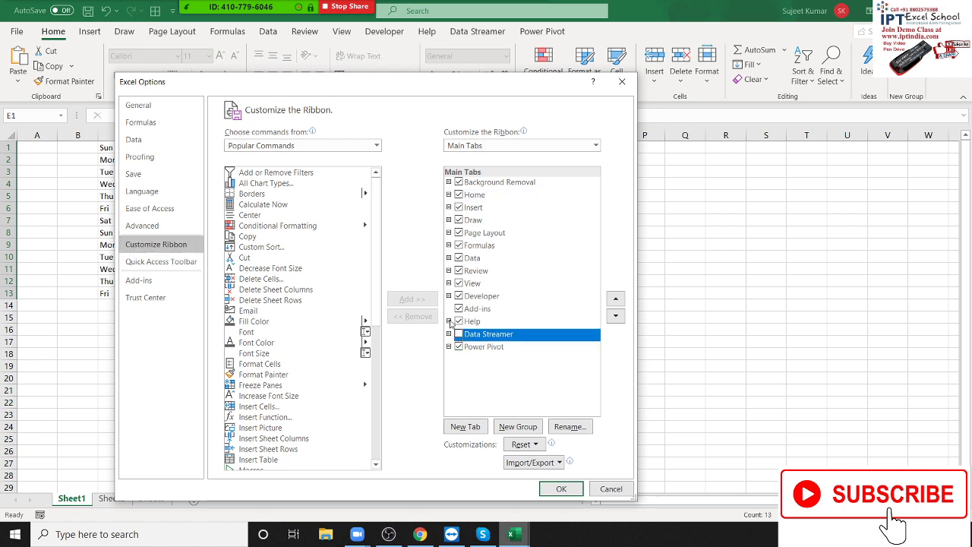
click(459, 322)
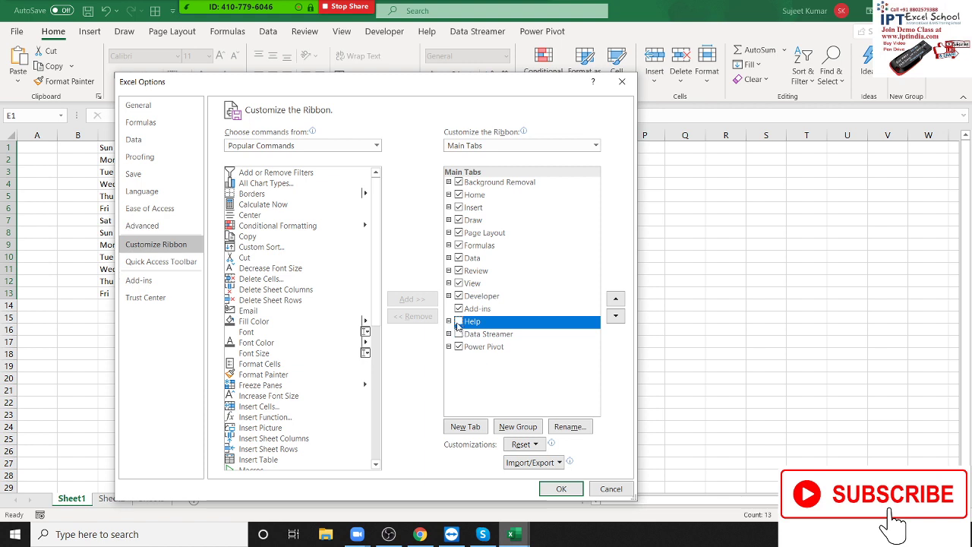
click(459, 322)
click(459, 335)
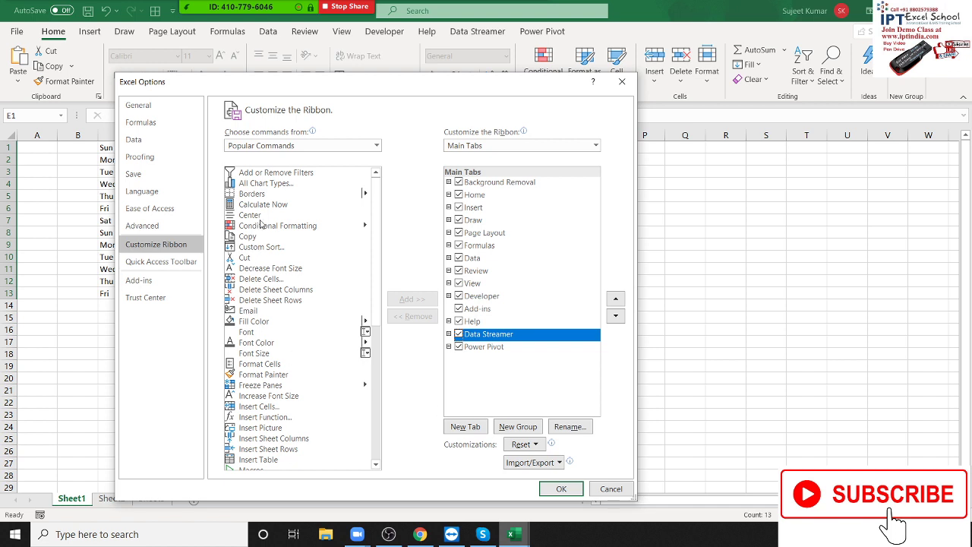
scroll(260, 224, down, 5)
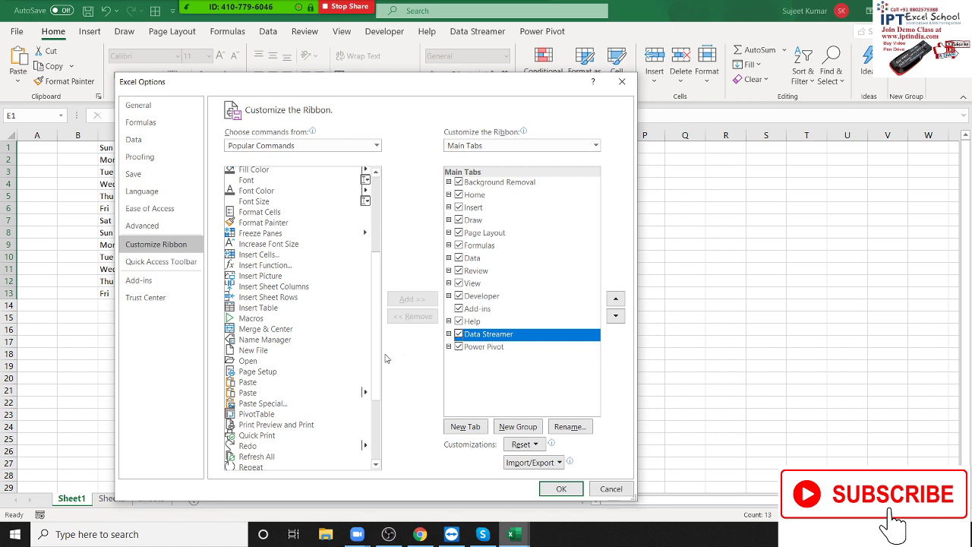
click(352, 147)
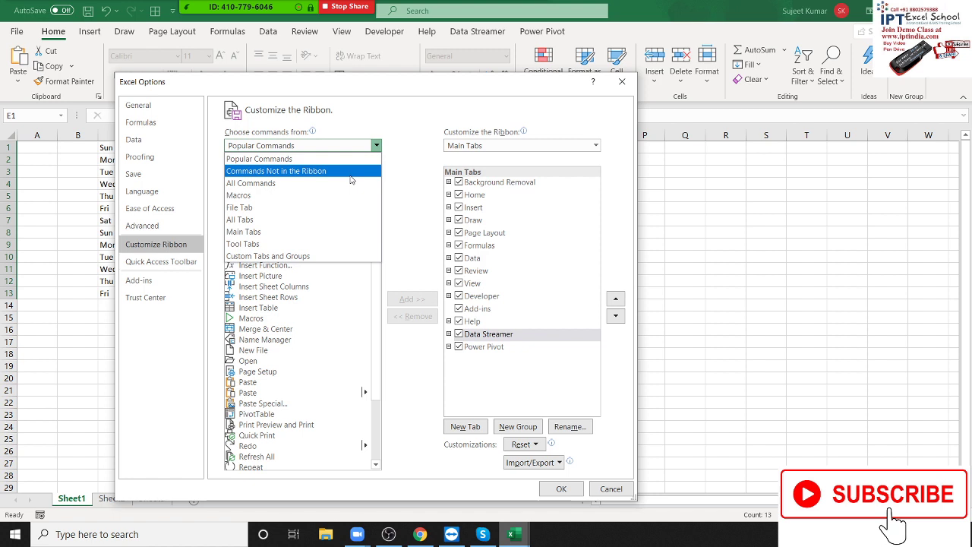
- List the Commands Not in the Ribbon and scroll through them
key(Escape)
key(Down)
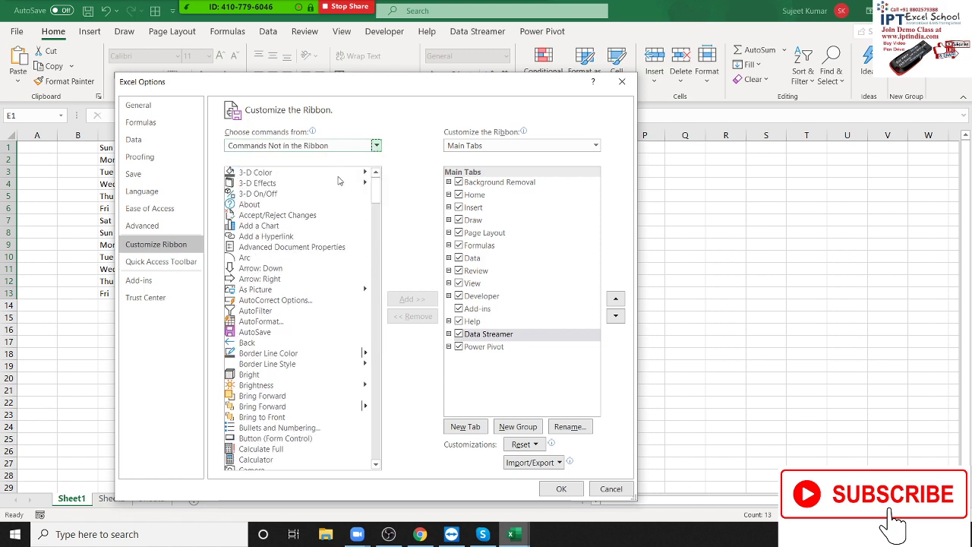
scroll(335, 186, down, 3)
scroll(327, 201, down, 7)
scroll(324, 209, down, 5)
scroll(323, 209, down, 6)
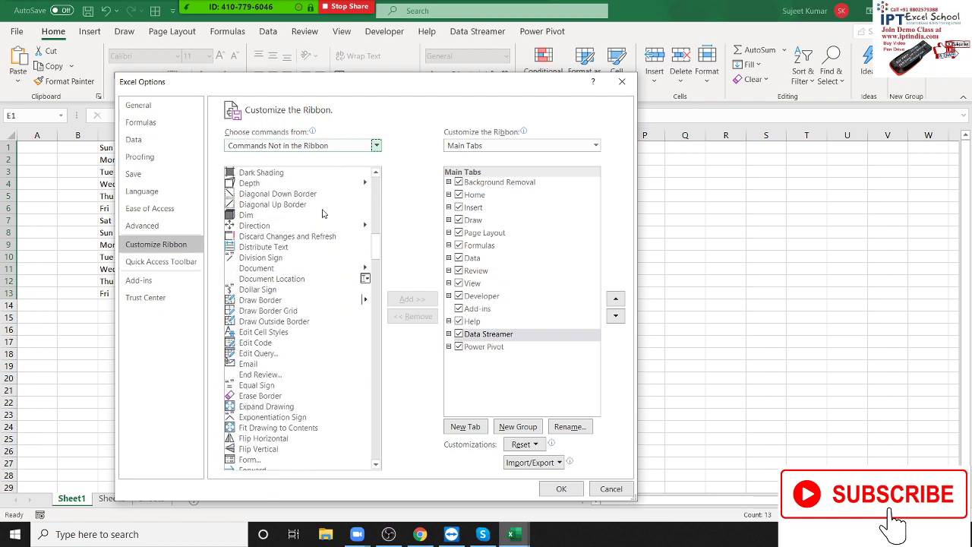
scroll(322, 210, down, 6)
scroll(322, 213, down, 6)
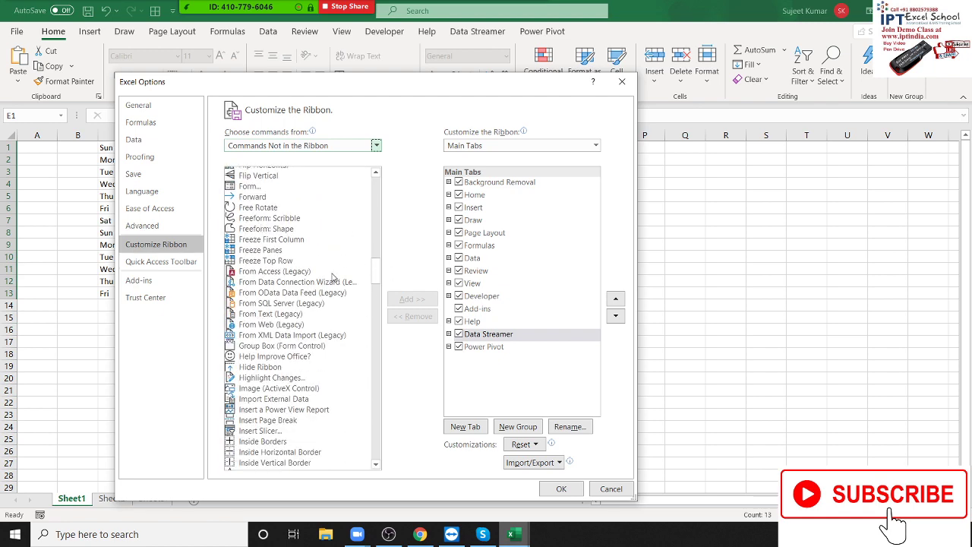
- Finish browsing that list and switch to the Quick Access Toolbar page
scroll(331, 277, down, 3)
scroll(331, 277, down, 2)
scroll(331, 278, down, 4)
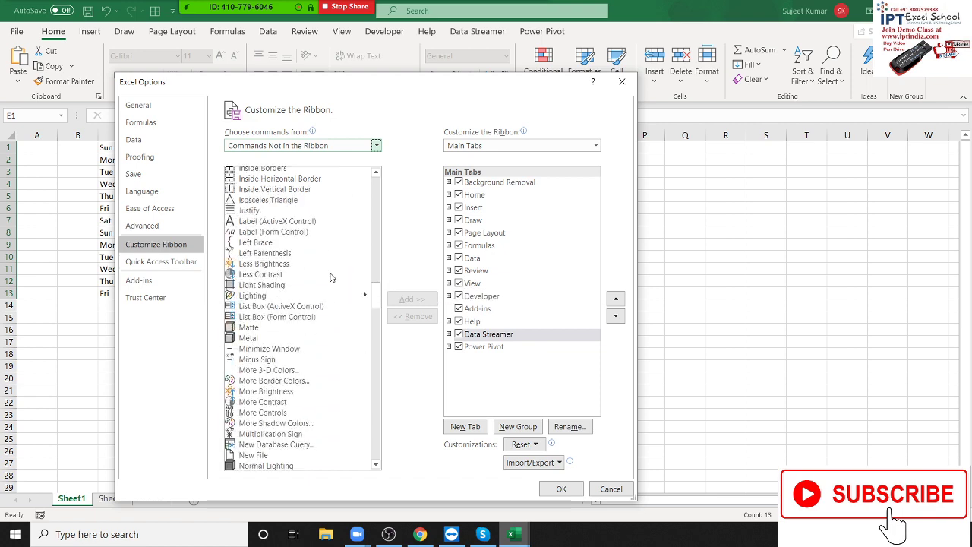
scroll(332, 278, up, 7)
scroll(332, 277, up, 6)
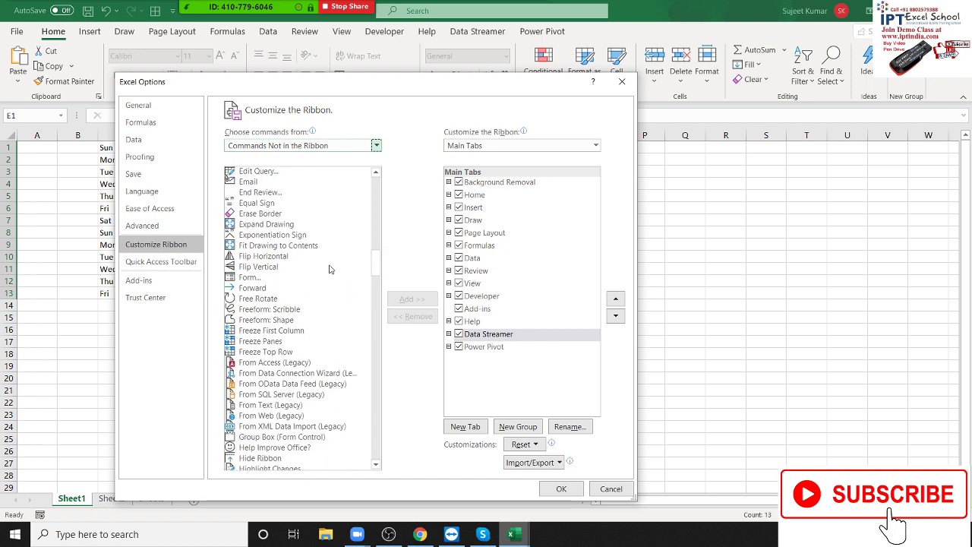
click(145, 270)
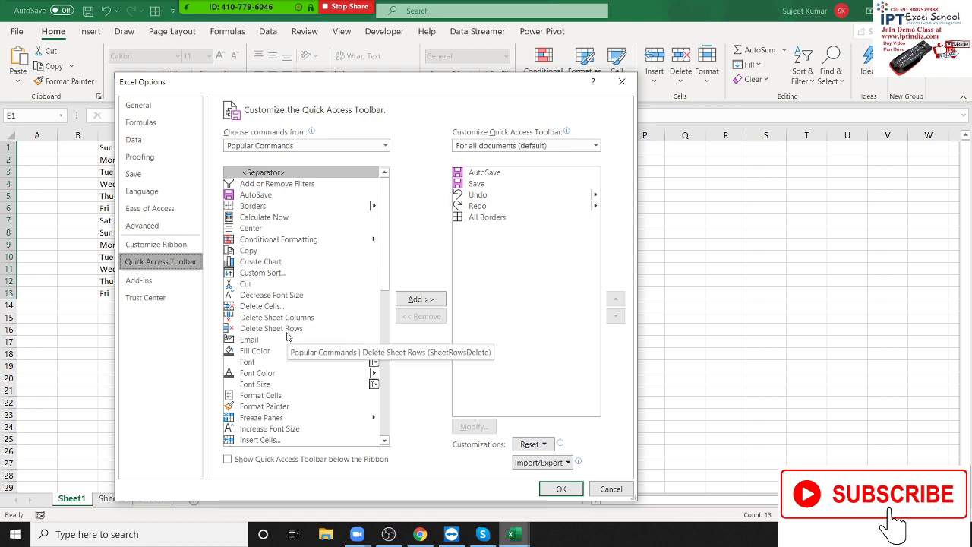
- Cancel Excel Options, toggle the shortcut hints, and deselect the names in column E
key(Escape)
key(alt)
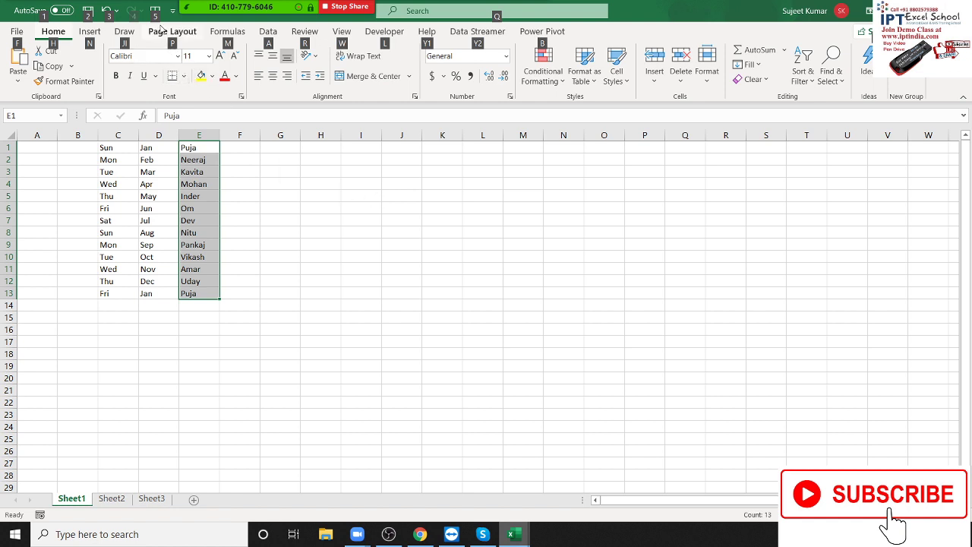
key(alt)
click(301, 282)
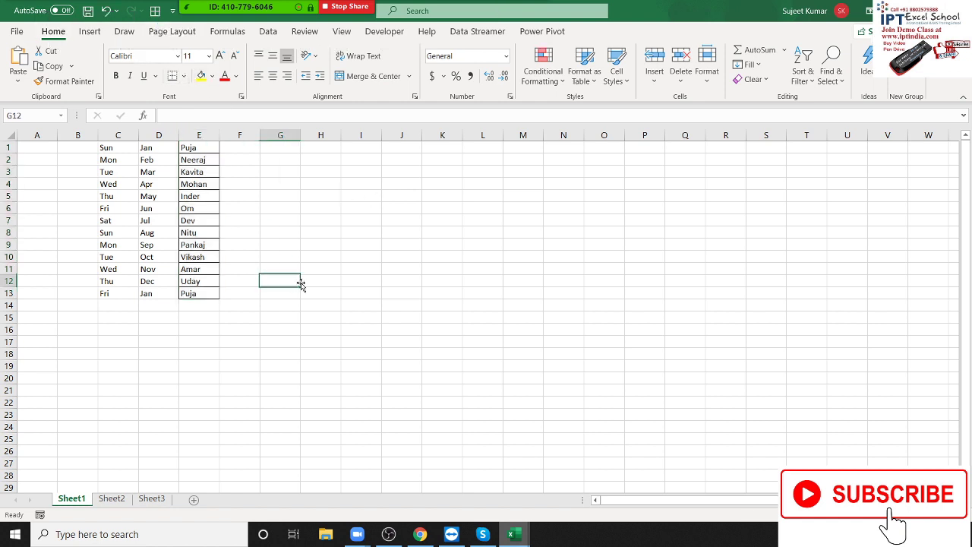
- Apply All Borders to the range H2:M17 using Alt+H, B, A
click(334, 166)
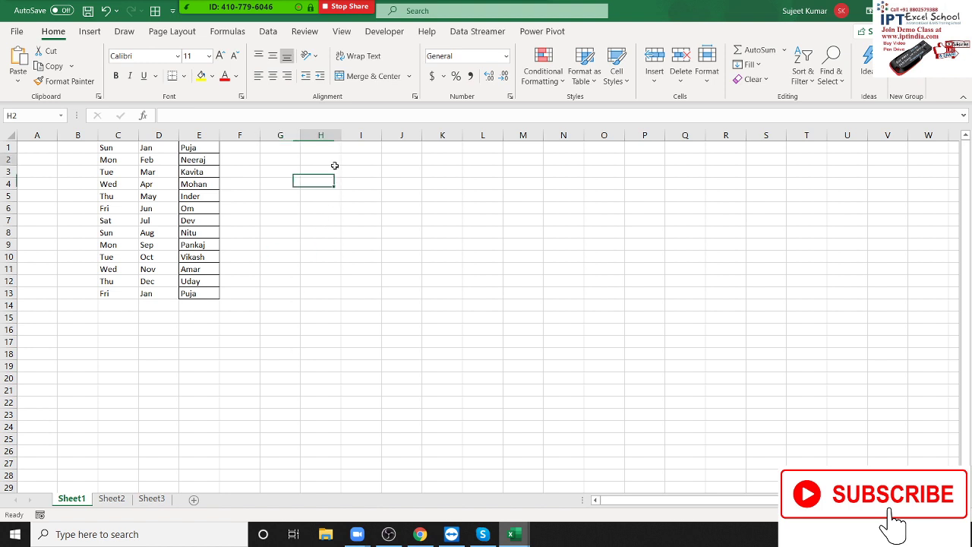
drag(334, 166, 503, 341)
key(alt+h)
key(b)
key(a)
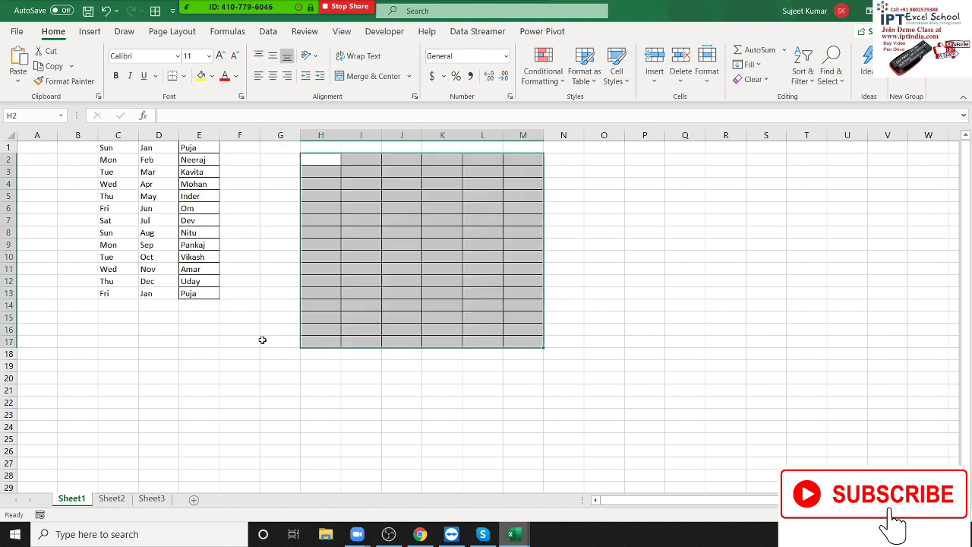
click(240, 378)
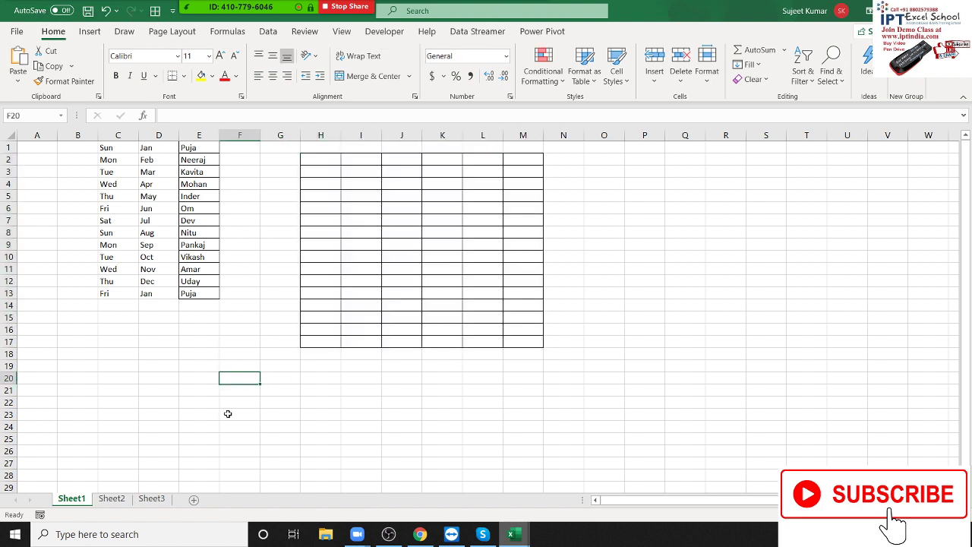
click(19, 34)
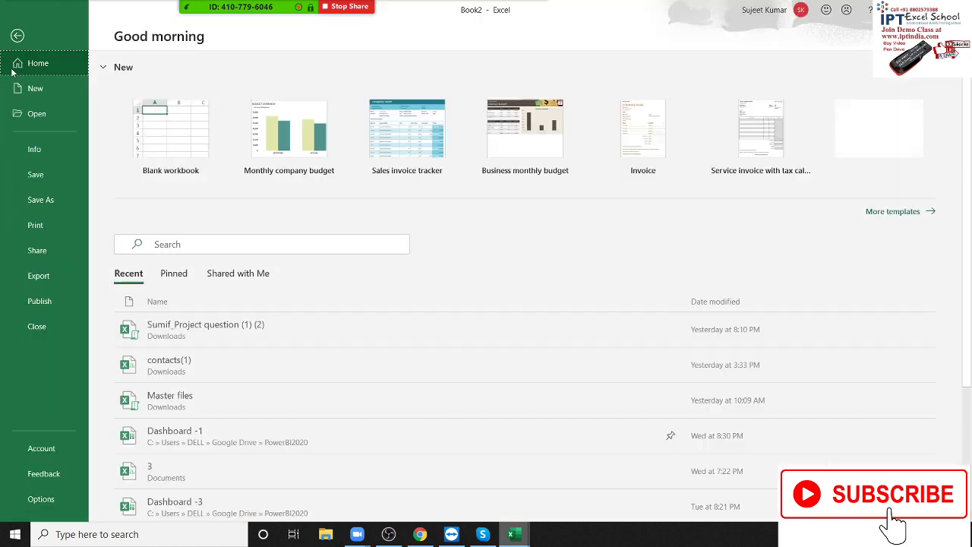
- Untick the Fun add-in in the Excel Add-ins manager and confirm with OK
click(34, 499)
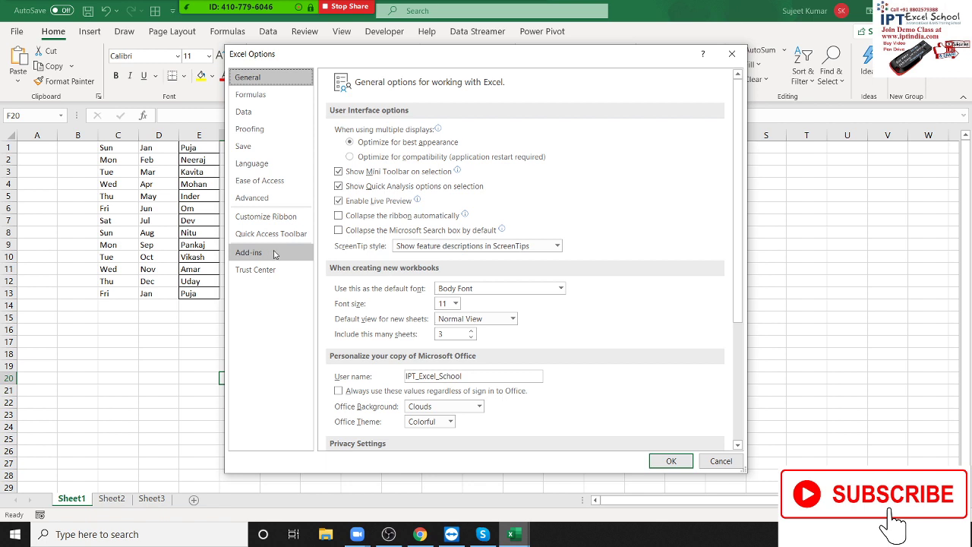
click(275, 254)
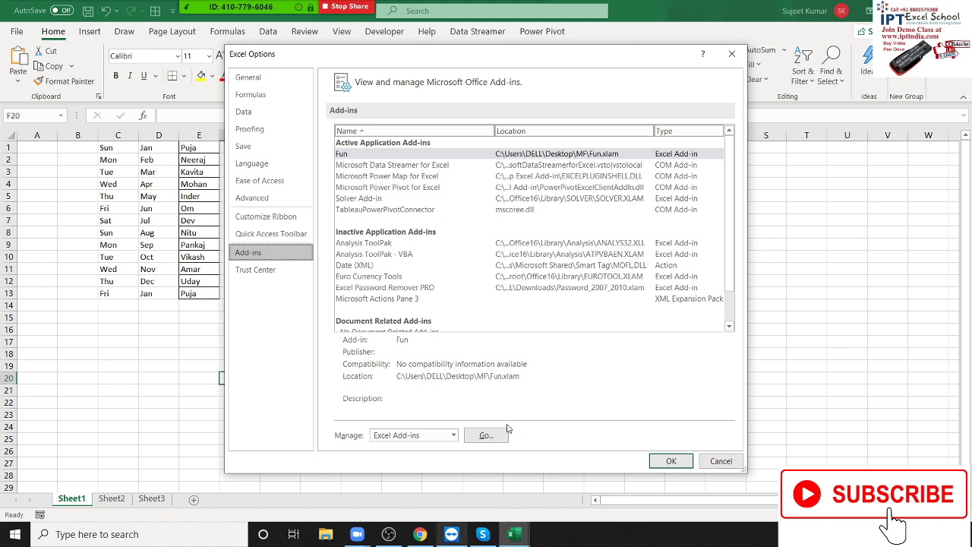
click(486, 435)
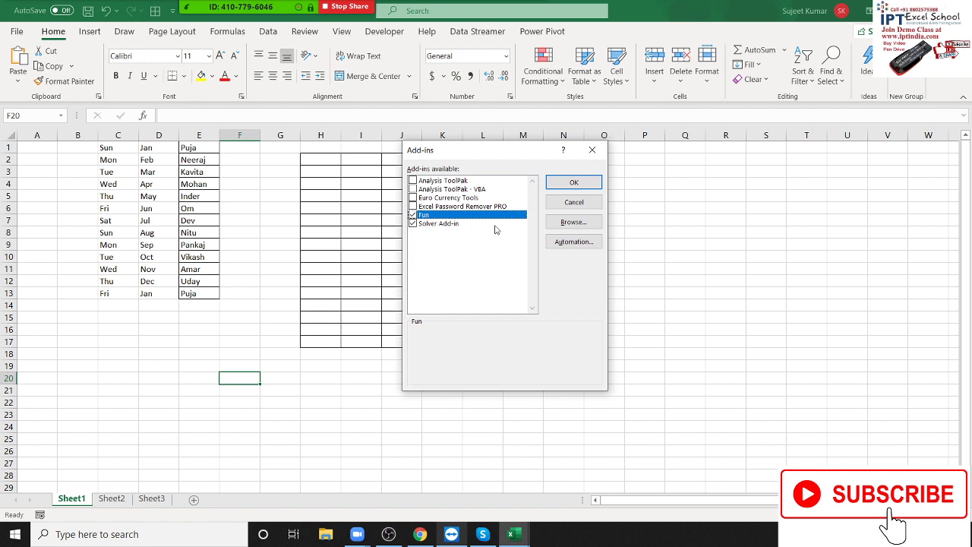
click(413, 215)
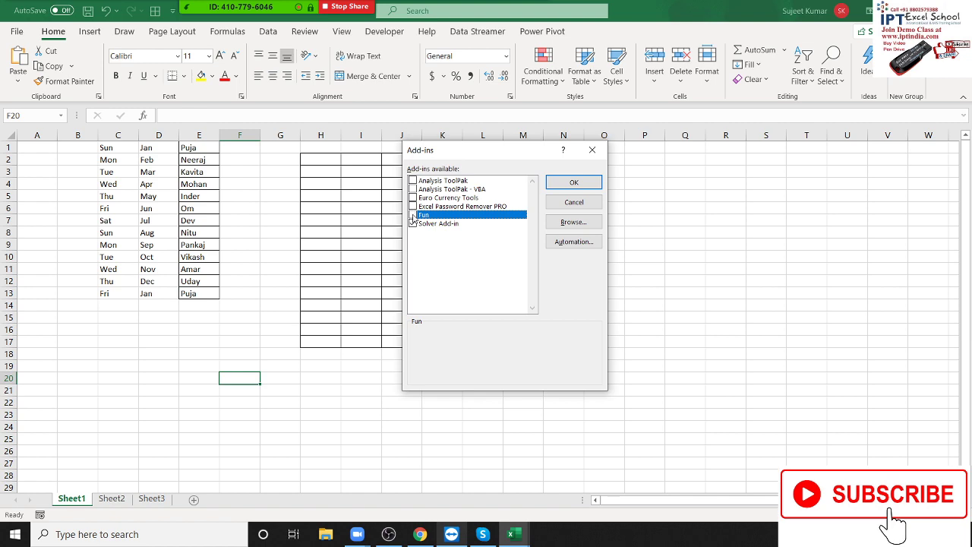
click(574, 184)
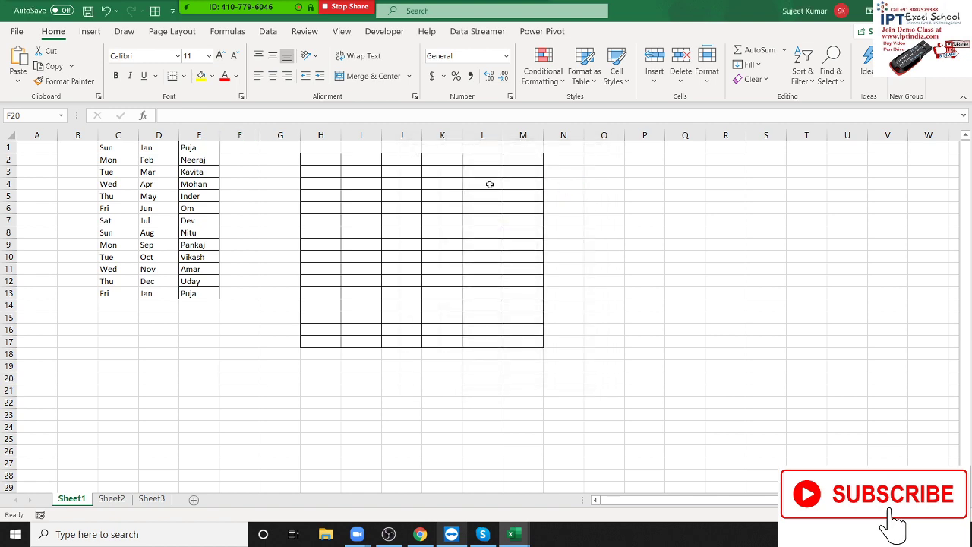
click(29, 34)
- In Excel Options, manage COM Add-ins, untick TableauPowerPivotConnector and confirm with OK
click(71, 498)
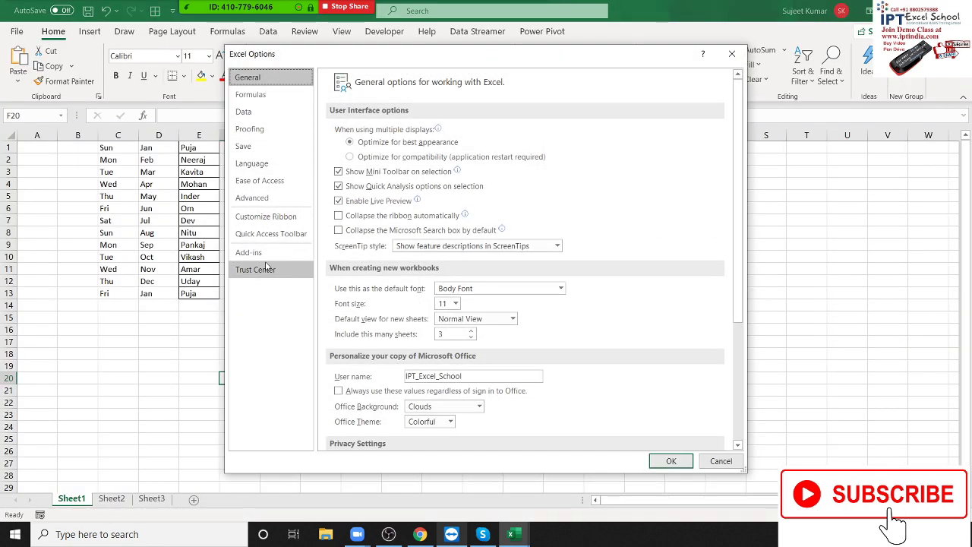
click(269, 252)
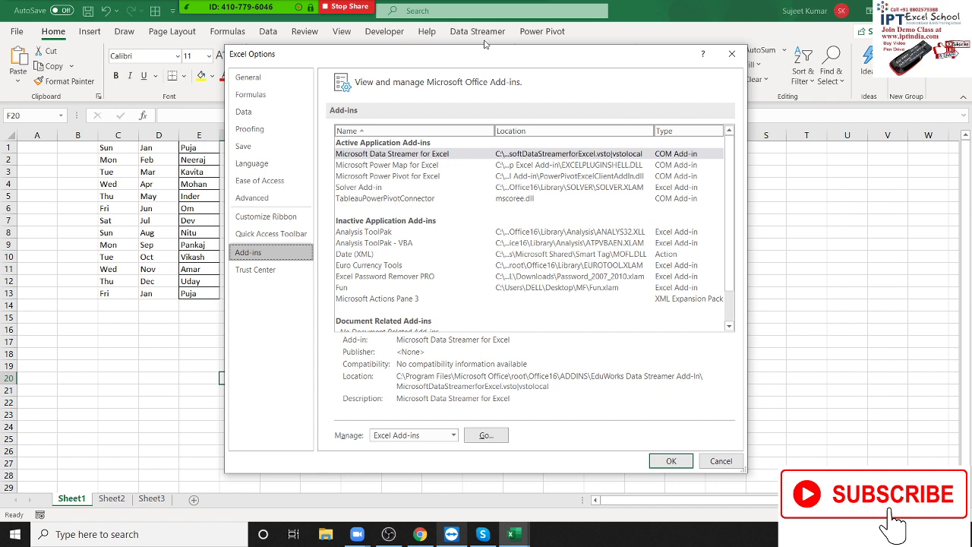
click(393, 439)
click(393, 460)
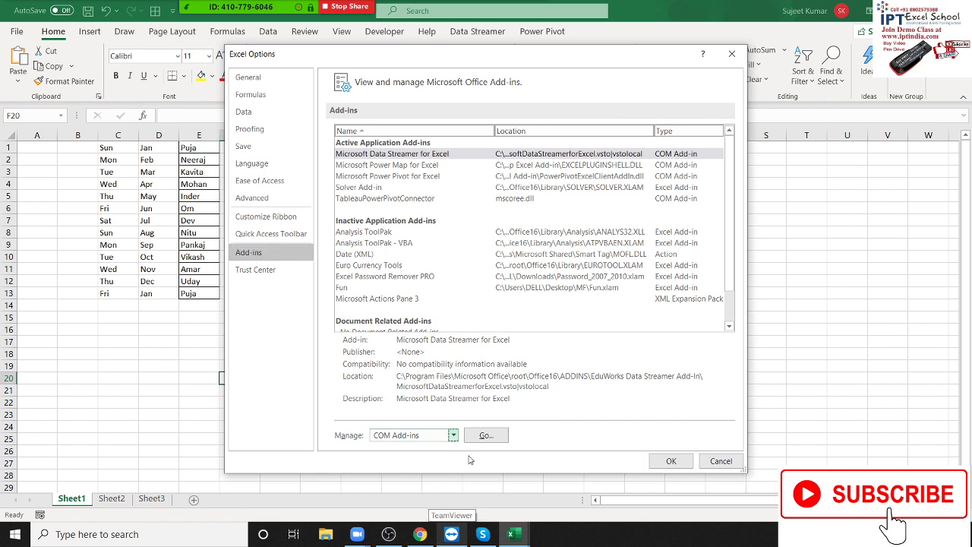
click(484, 436)
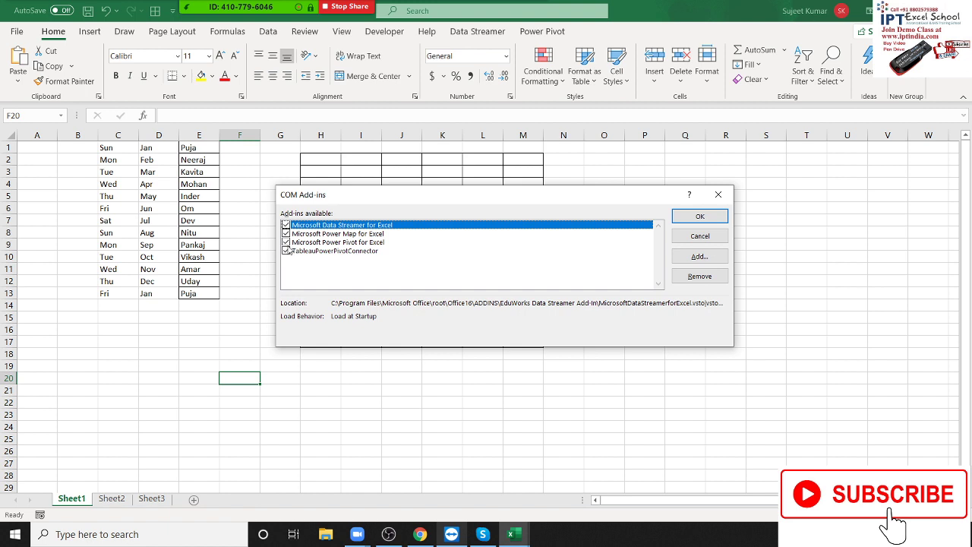
click(286, 251)
click(700, 217)
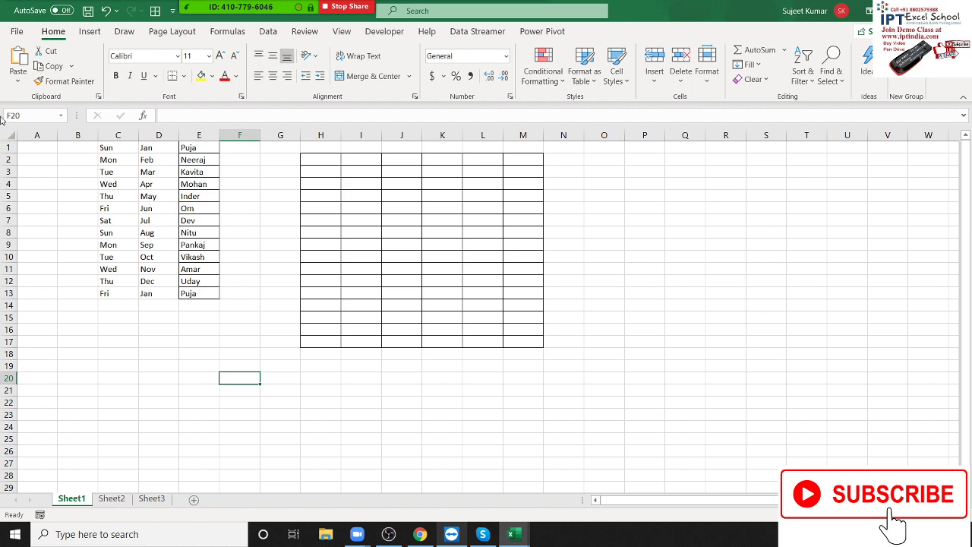
- Reopen Excel Options, cancel without changes, and return to the File start page
click(18, 33)
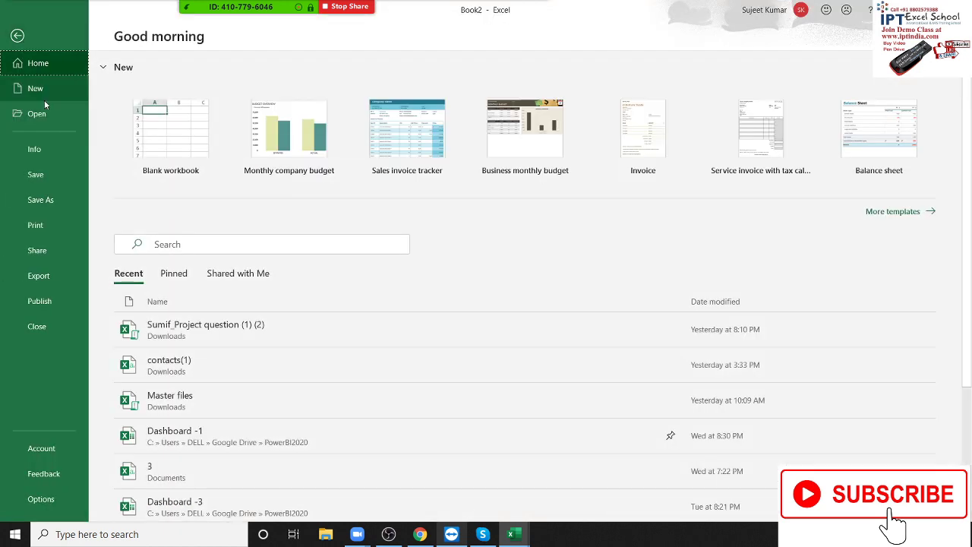
click(49, 500)
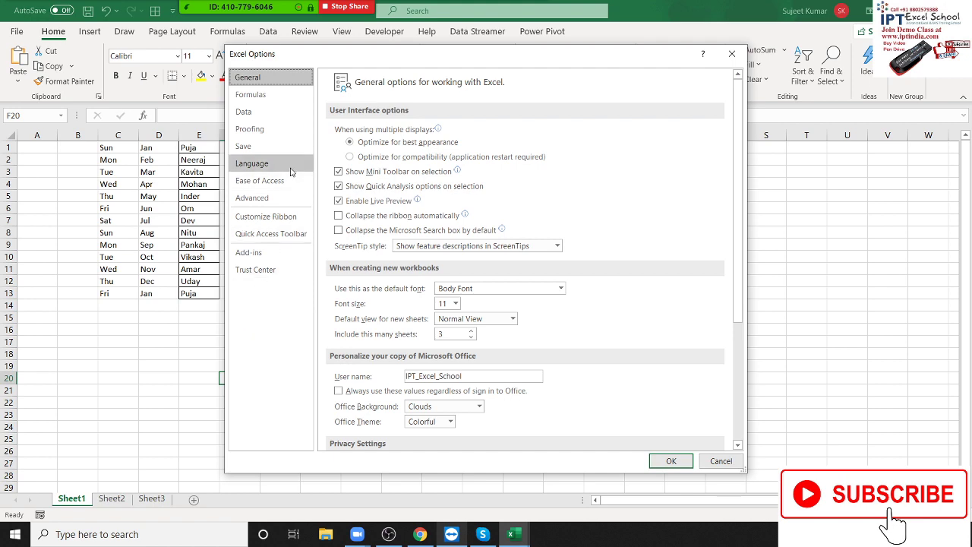
click(710, 463)
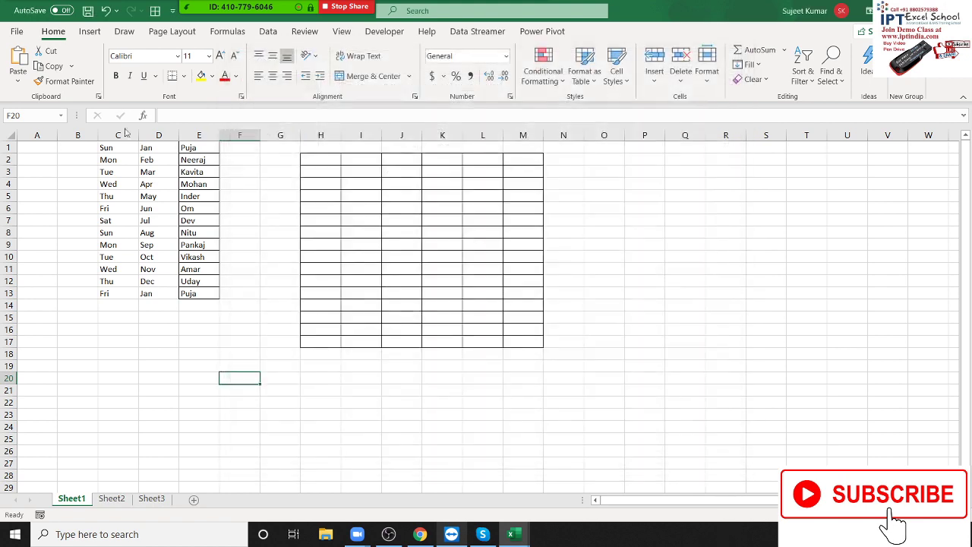
click(16, 31)
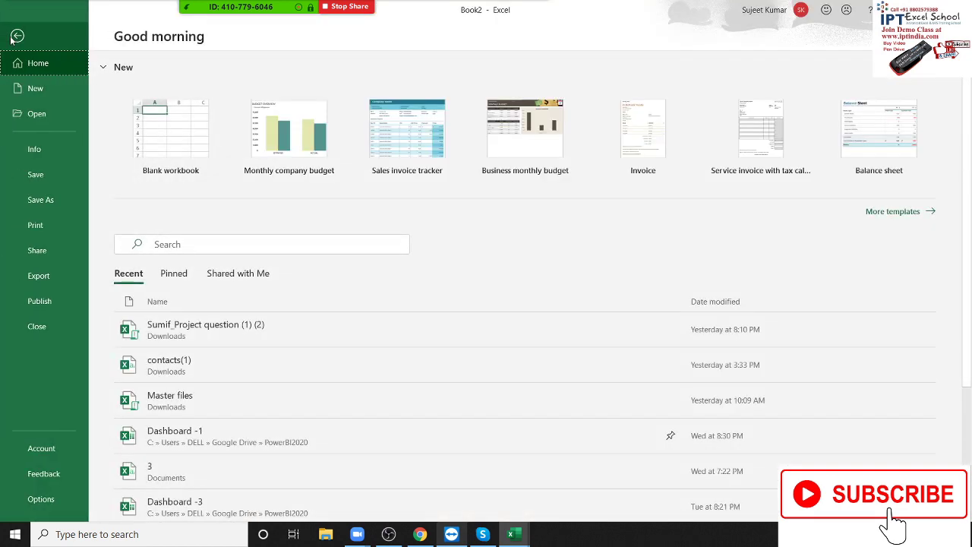
- Find the Employee absence schedule template in the New gallery and create a workbook from it
click(42, 96)
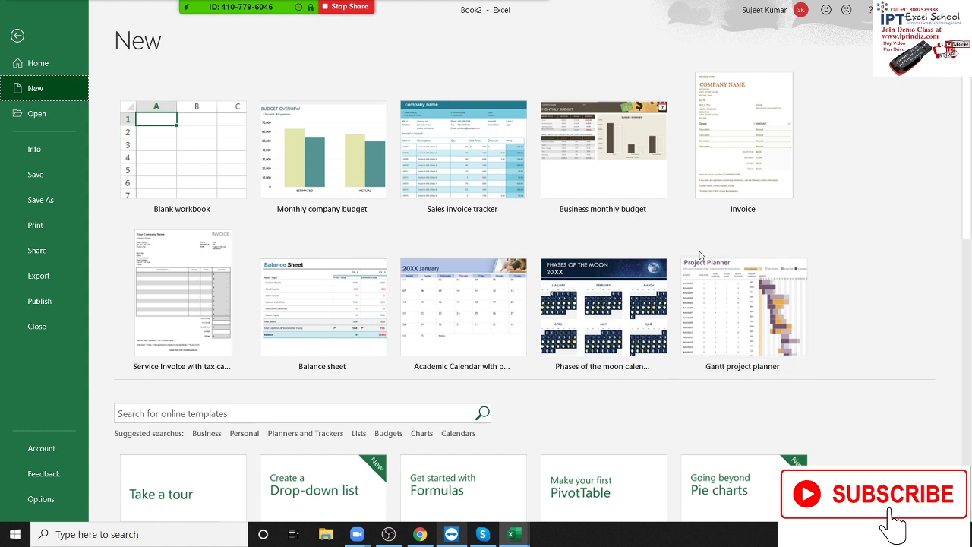
scroll(471, 296, down, 2)
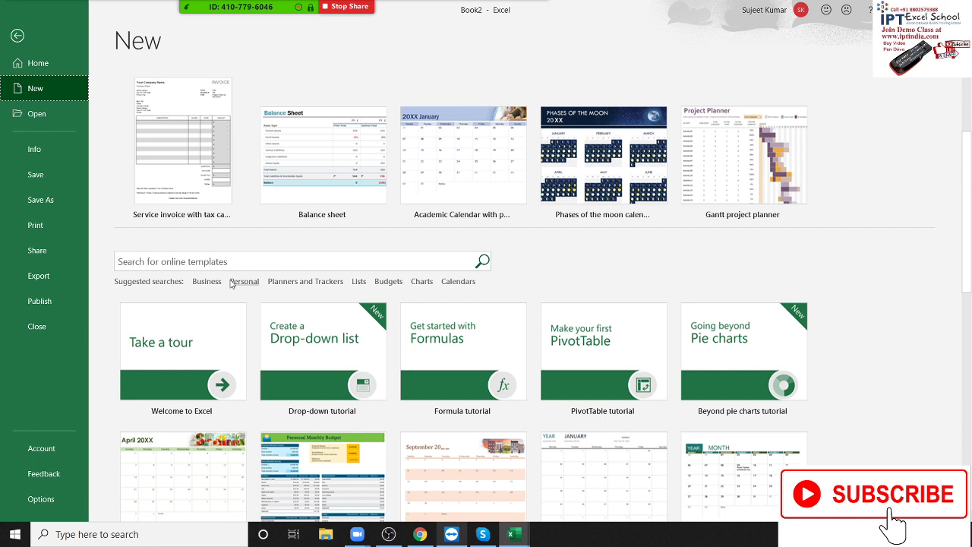
scroll(235, 284, down, 1)
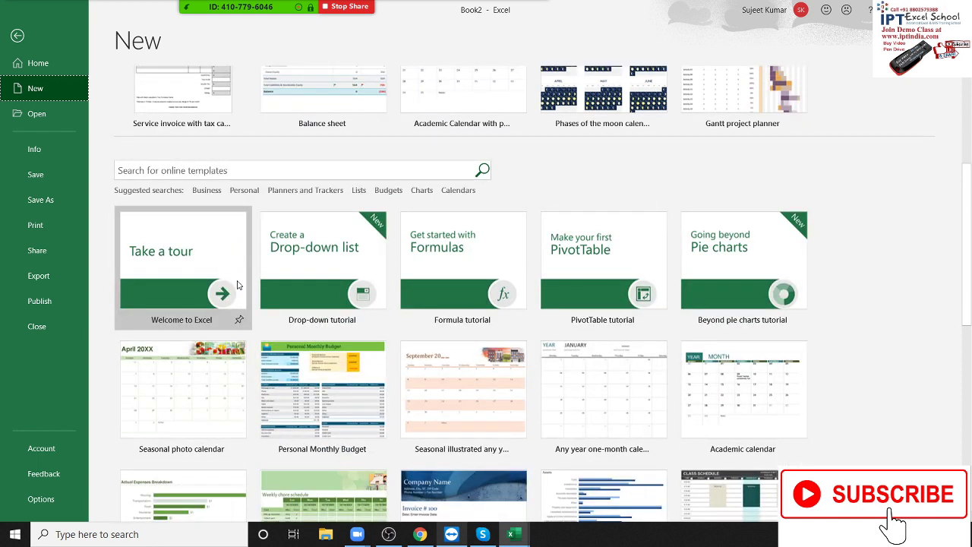
scroll(253, 297, up, 2)
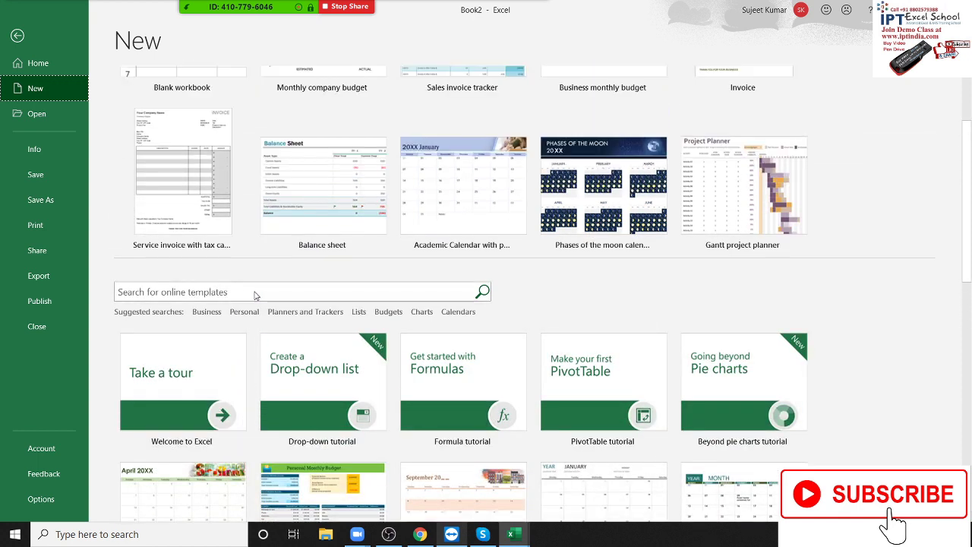
scroll(272, 287, down, 2)
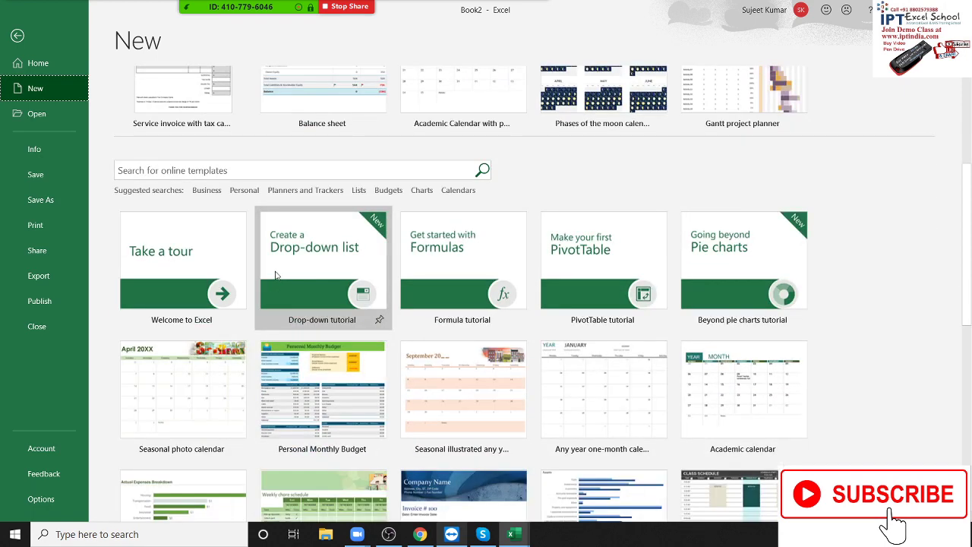
scroll(280, 271, down, 1)
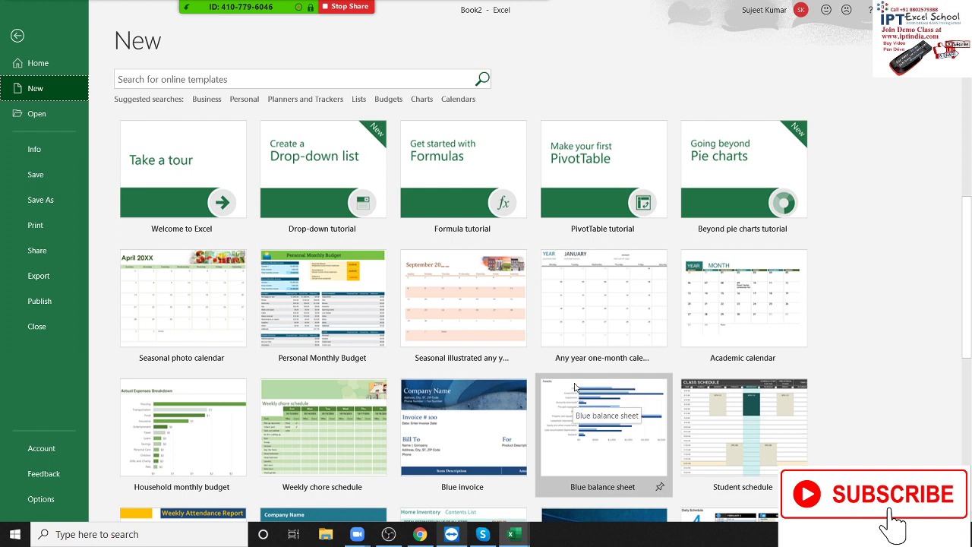
scroll(575, 385, down, 2)
scroll(574, 384, down, 1)
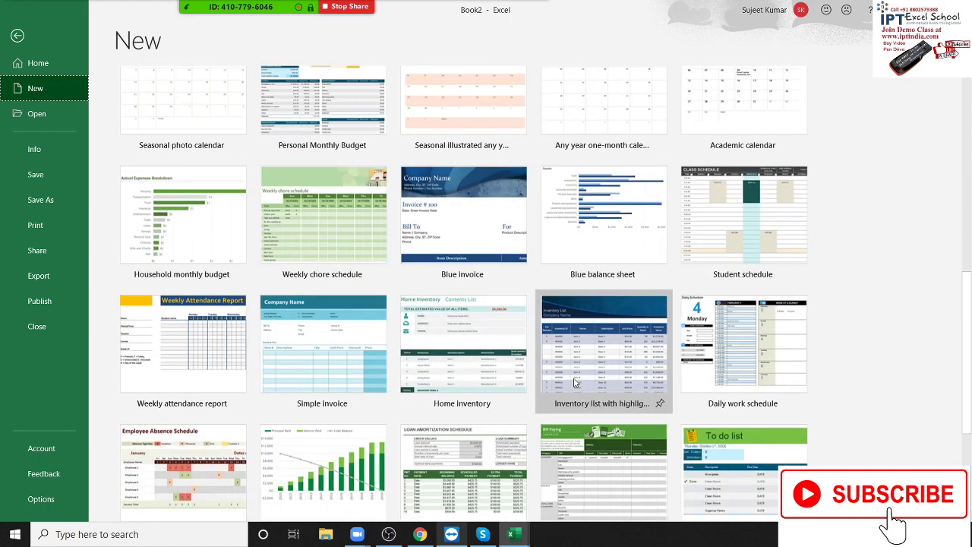
scroll(575, 382, down, 1)
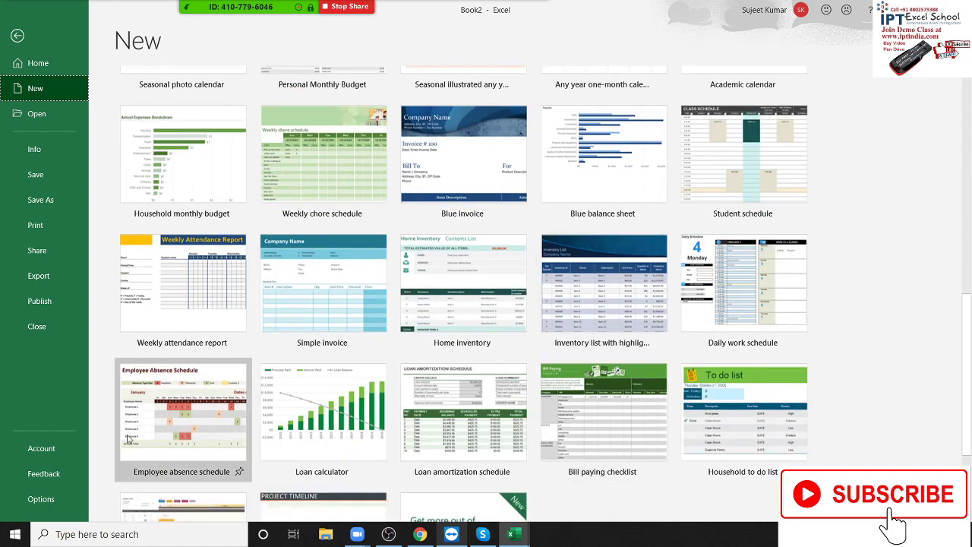
click(172, 435)
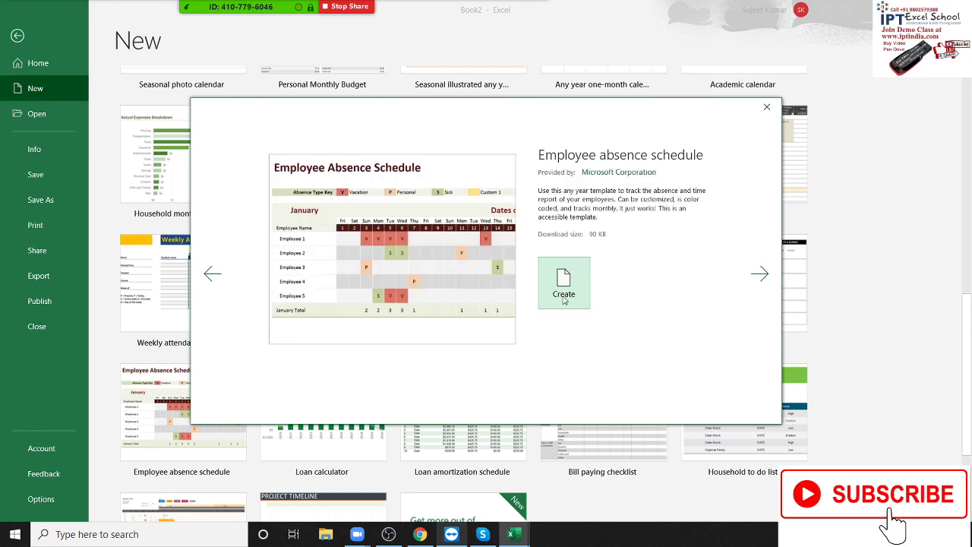
click(565, 298)
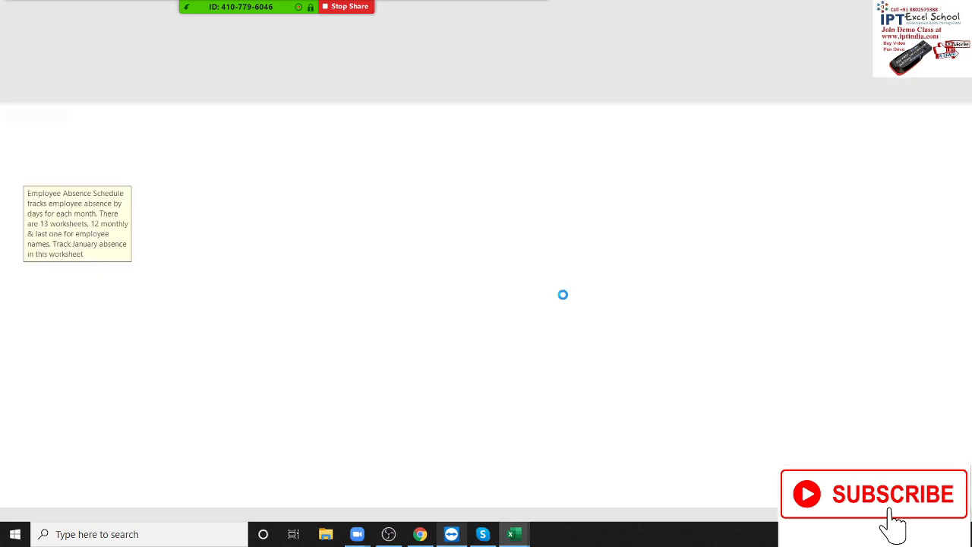
- Inspect Employee 3 and 4 day cells and the Personal, Sick, Custom 1 and Custom 2 key labels
click(414, 444)
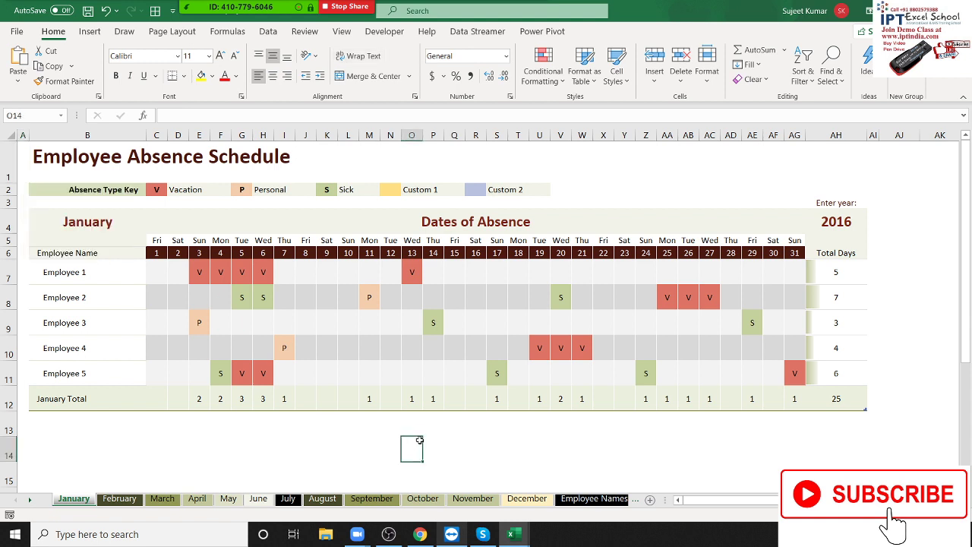
click(218, 354)
click(240, 341)
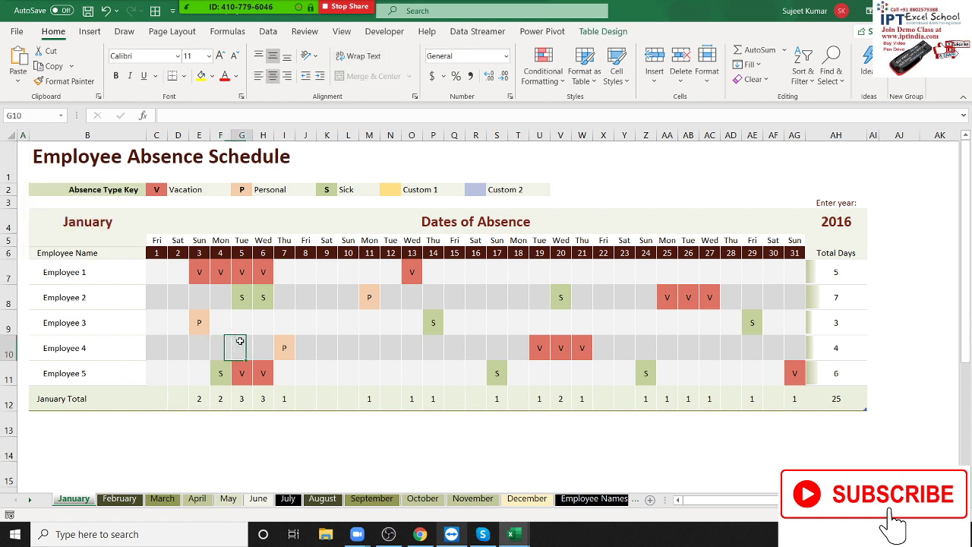
click(339, 322)
click(474, 323)
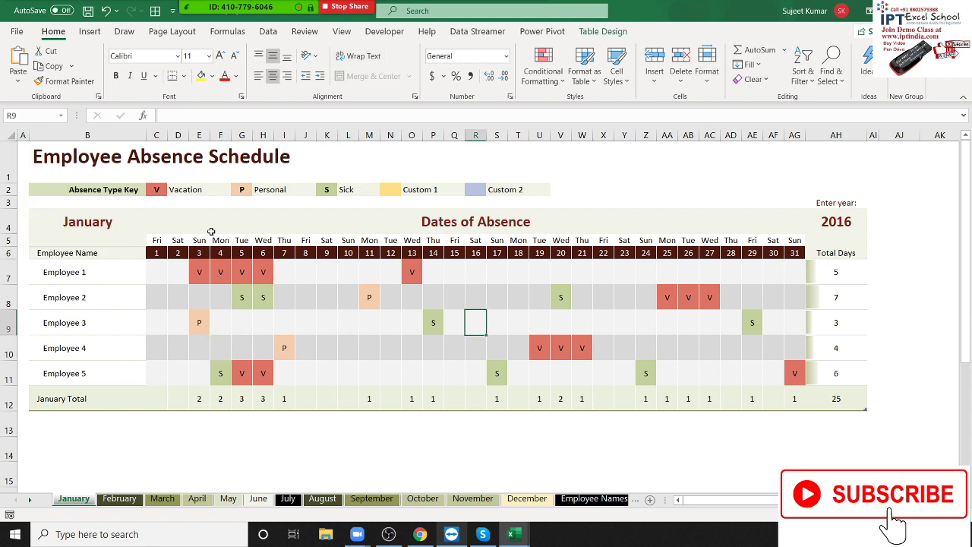
click(284, 192)
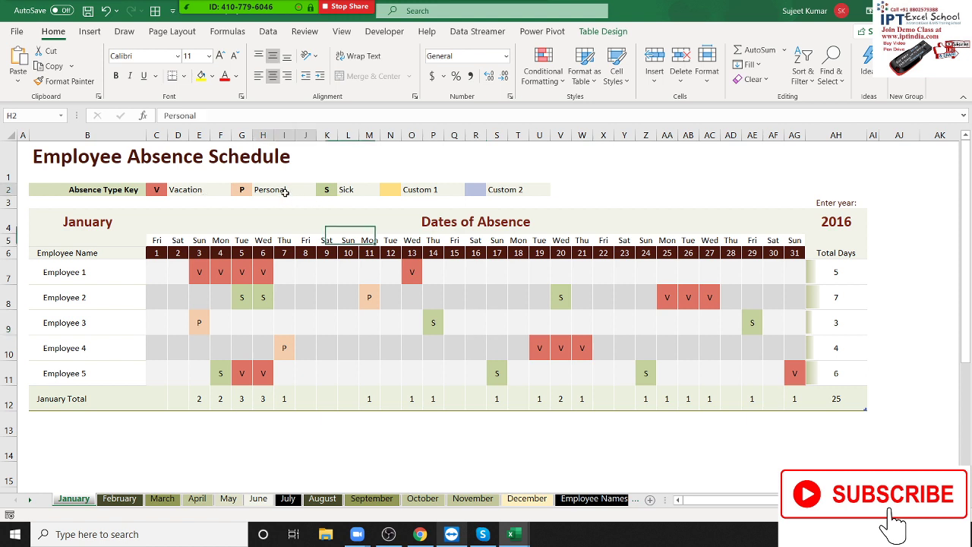
click(352, 192)
click(439, 187)
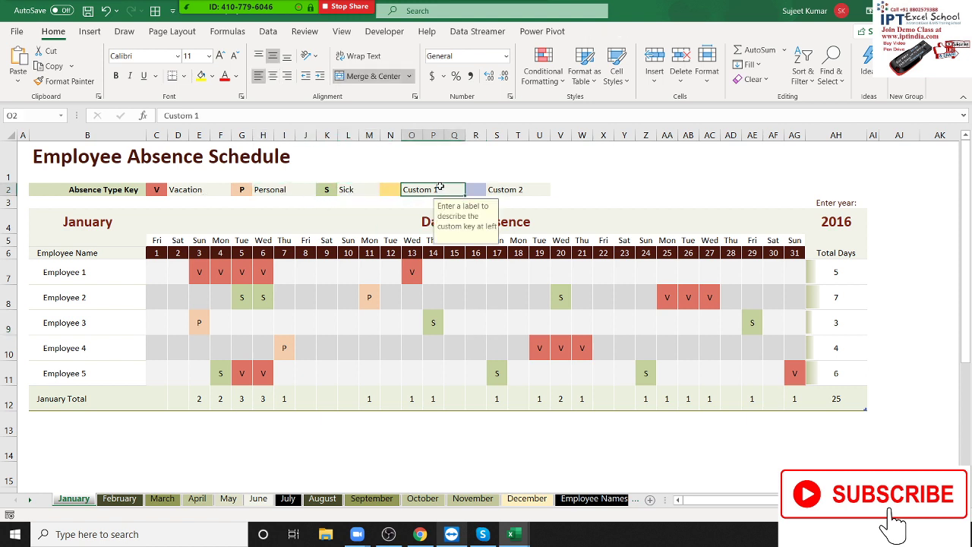
click(507, 192)
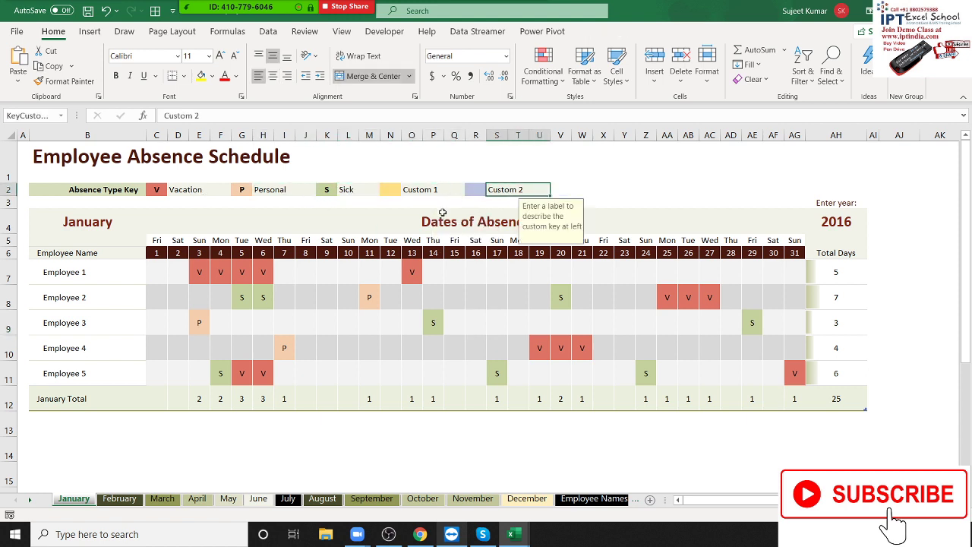
- Mark personal absences 'p' for Employee 4 on the 11th and Employee 2 on the 18th
click(374, 348)
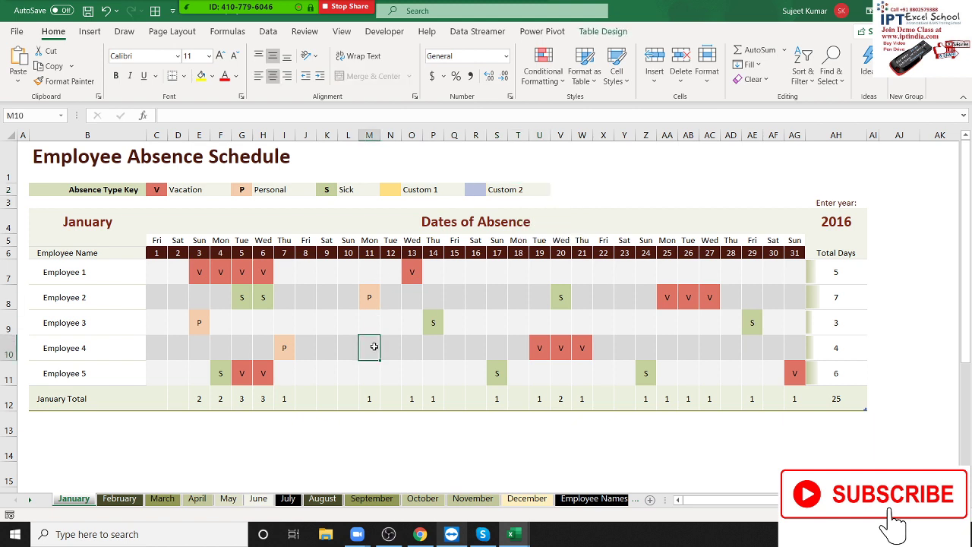
text(p)
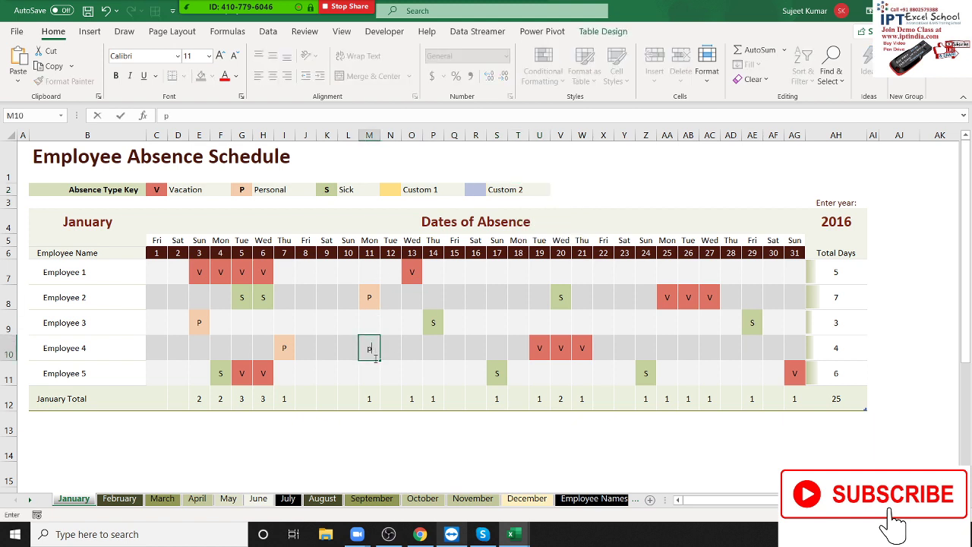
key(Tab)
click(521, 301)
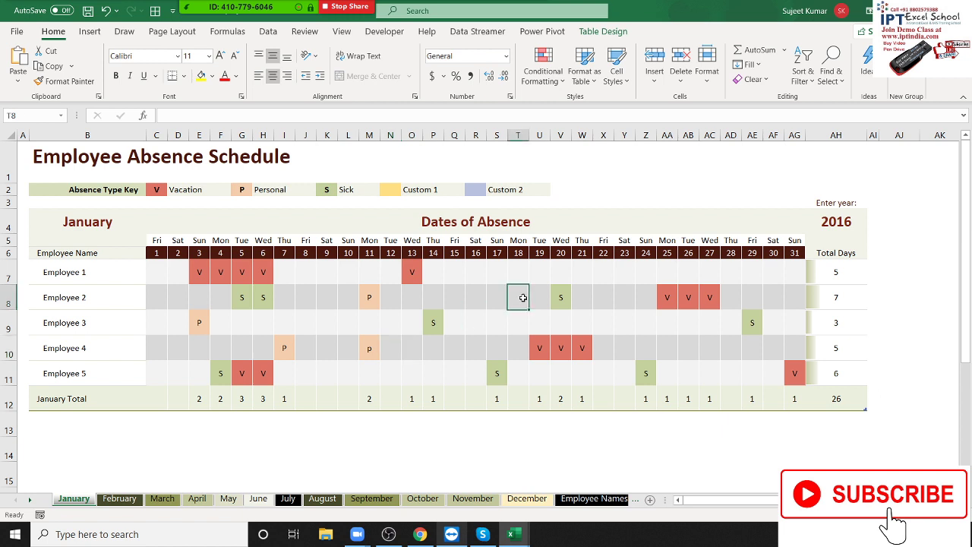
text(p)
click(510, 349)
- Set the schedule's year cell to 2020 and select the recalculated January weekday headers
click(845, 228)
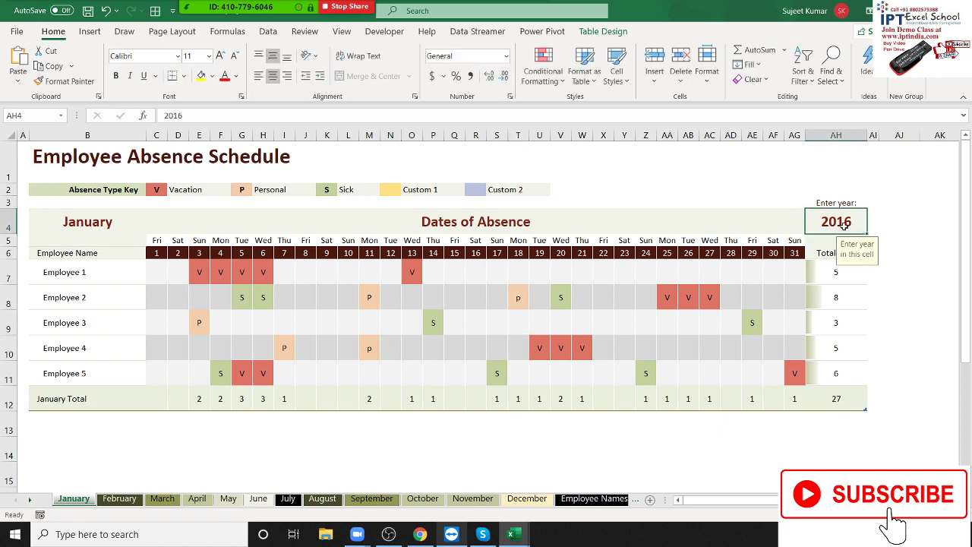
text(2020)
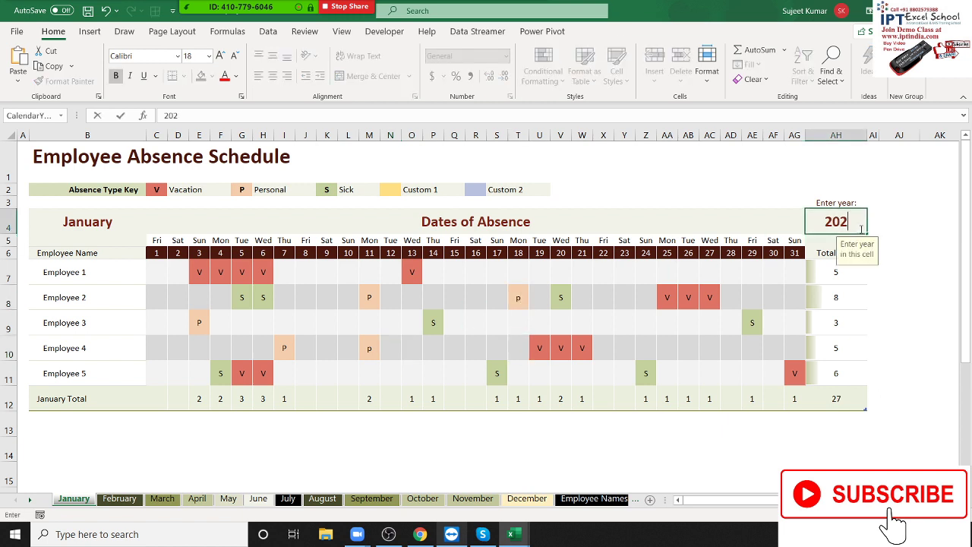
key(Return)
drag(214, 241, 778, 240)
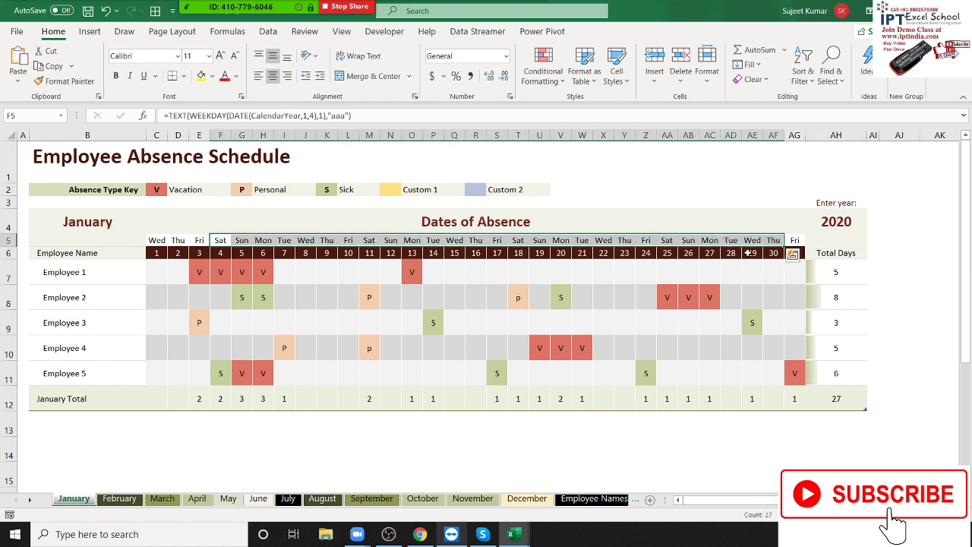
- Step through the February and March sheets to show the May sheet
click(121, 498)
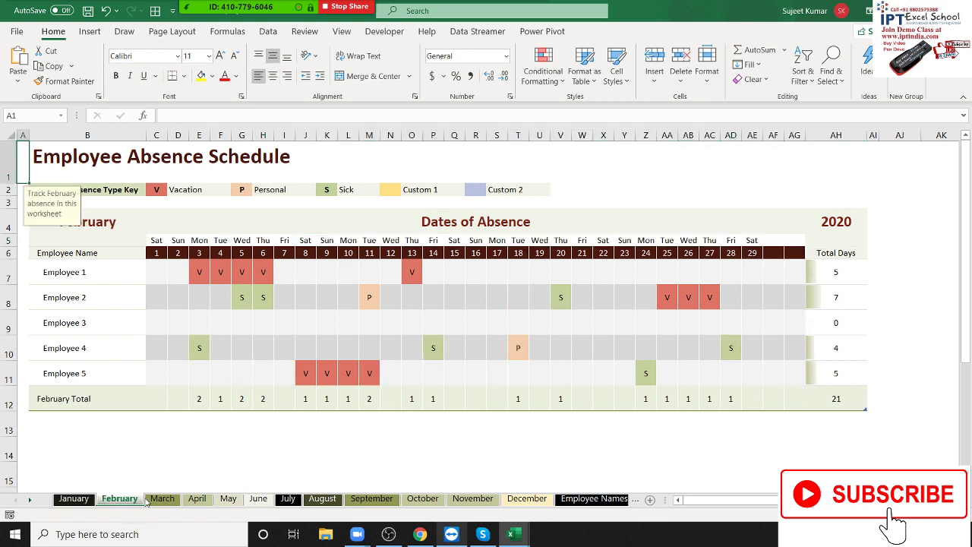
click(162, 499)
click(228, 499)
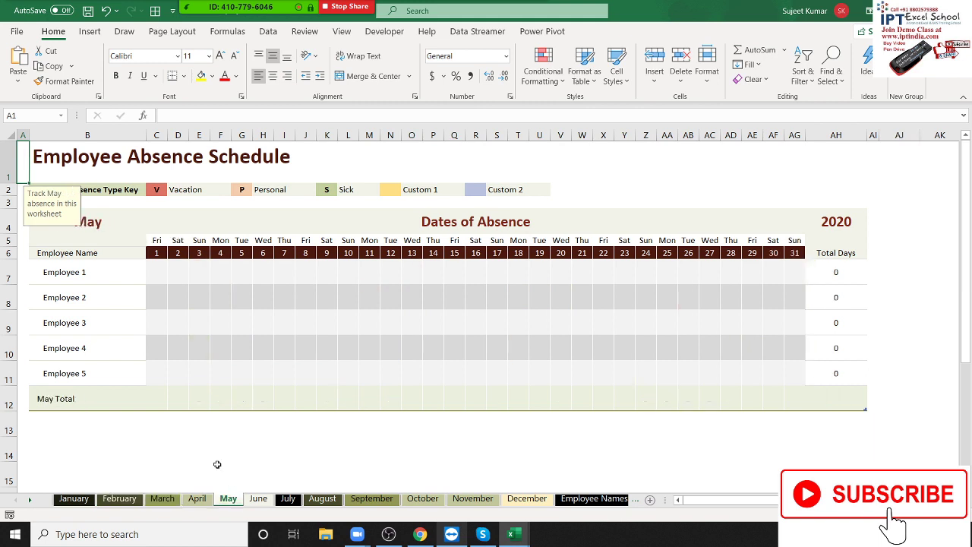
- Return to File > New, scroll the template gallery and open the Agile Gantt chart preview
click(17, 31)
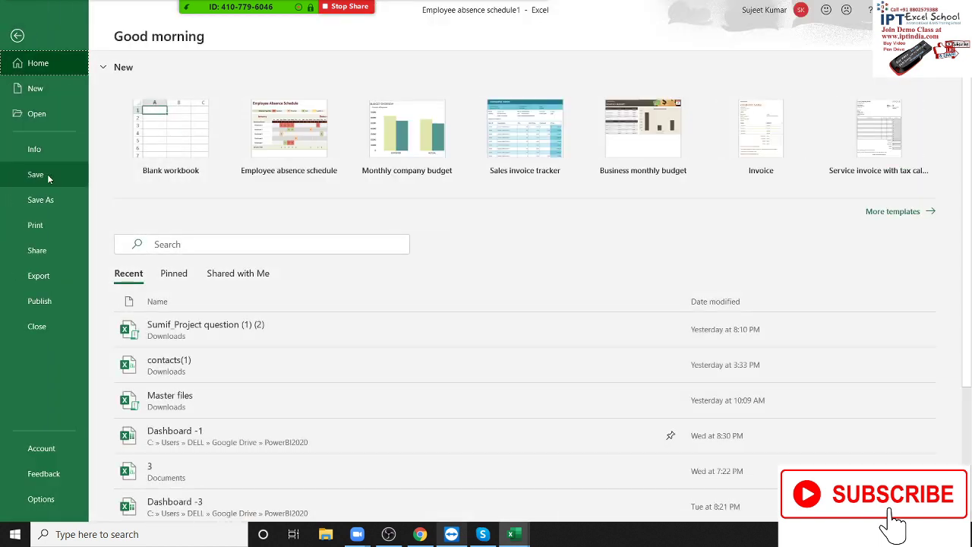
click(53, 90)
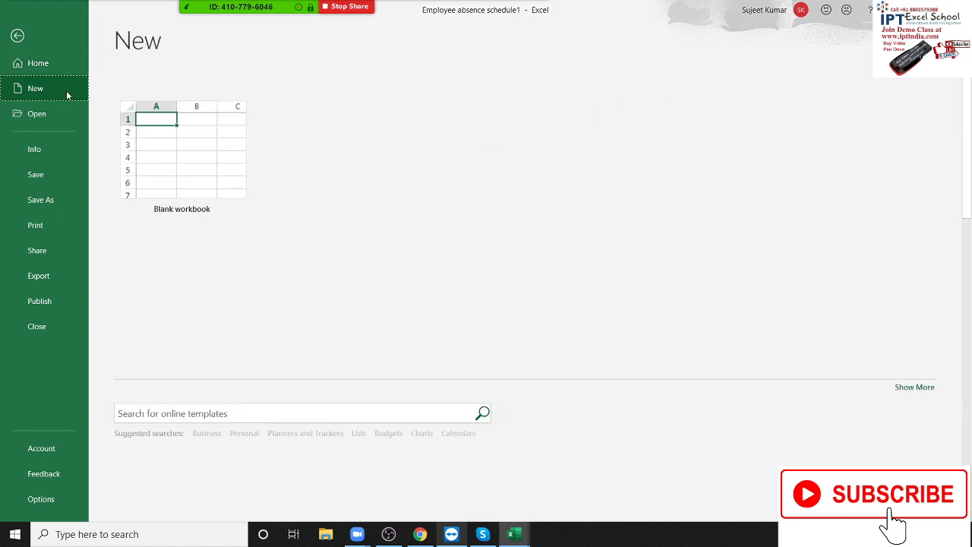
scroll(607, 344, down, 3)
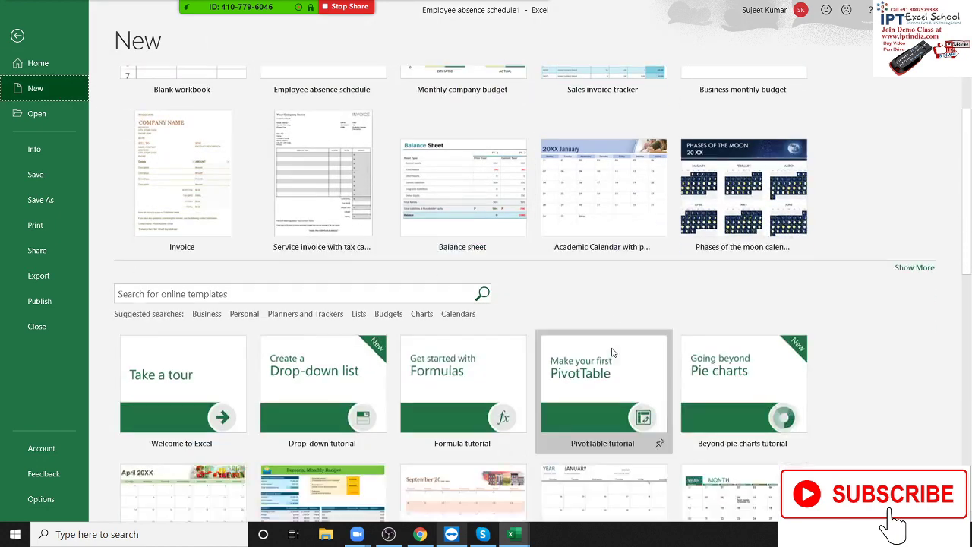
scroll(612, 350, down, 2)
scroll(617, 355, down, 3)
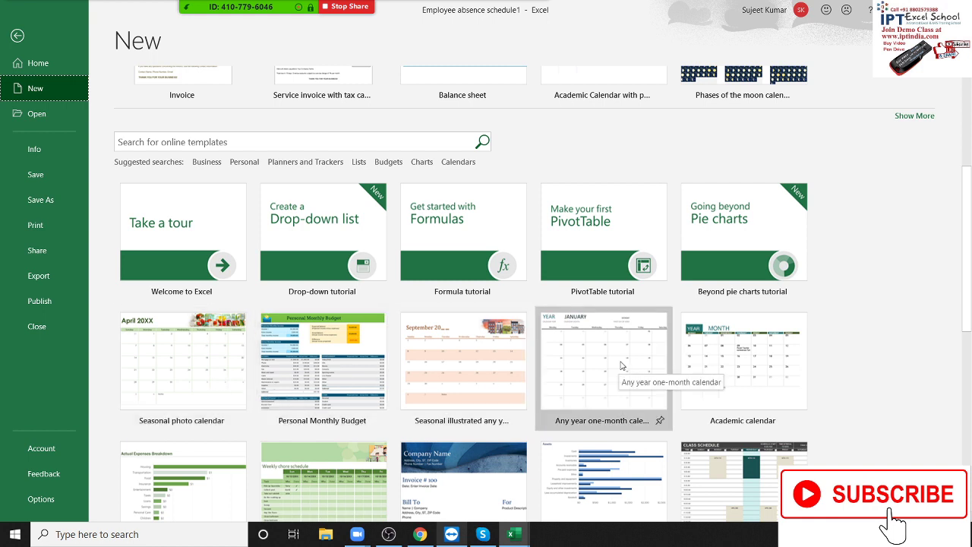
scroll(684, 388, down, 1)
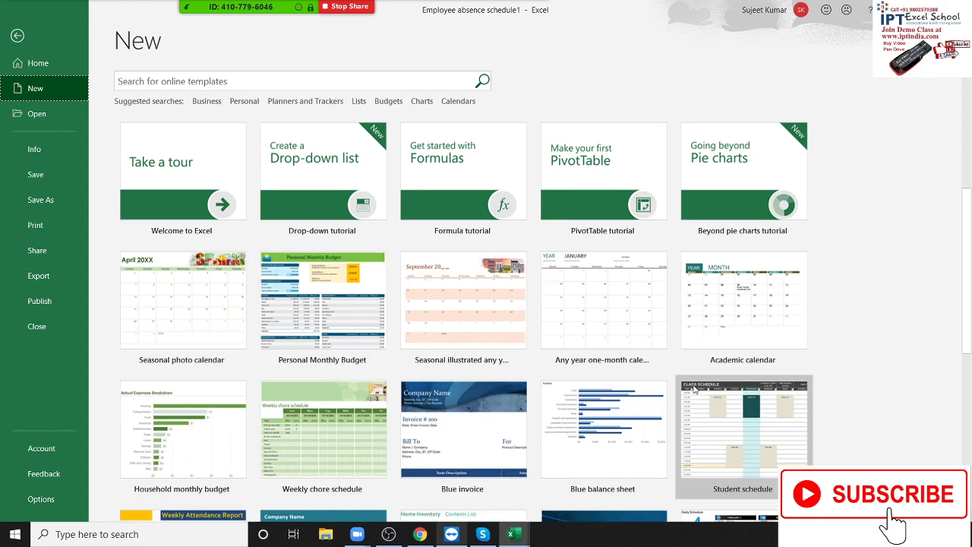
scroll(222, 324, down, 2)
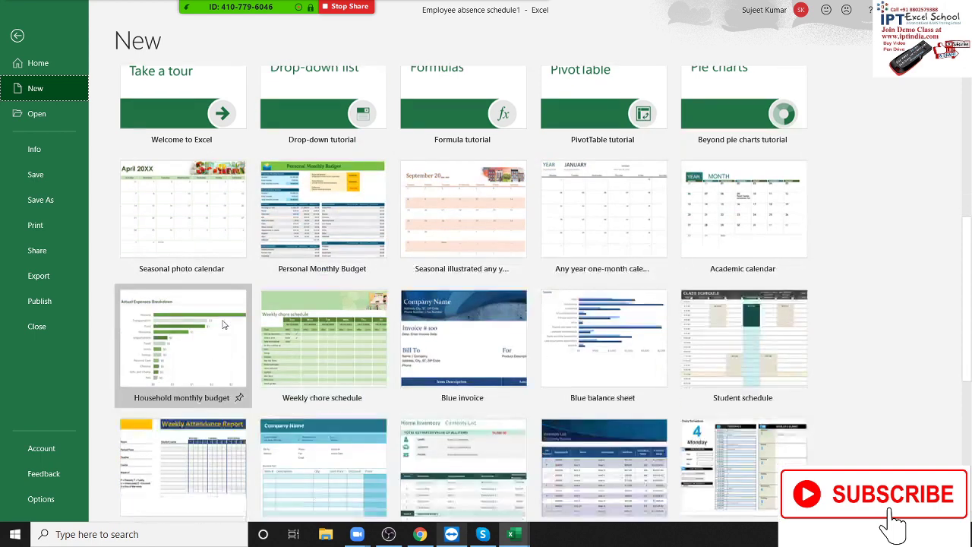
scroll(222, 326, down, 1)
scroll(543, 358, down, 1)
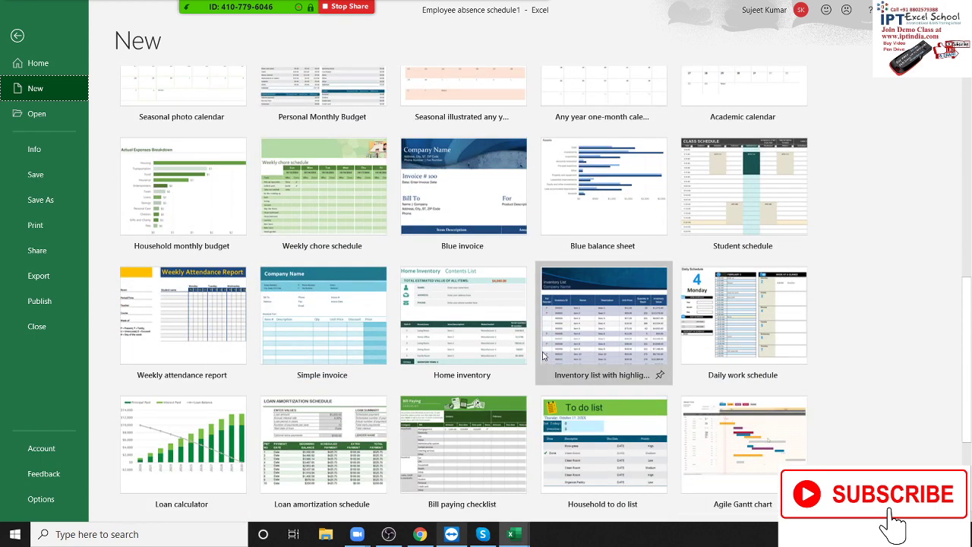
scroll(543, 355, down, 1)
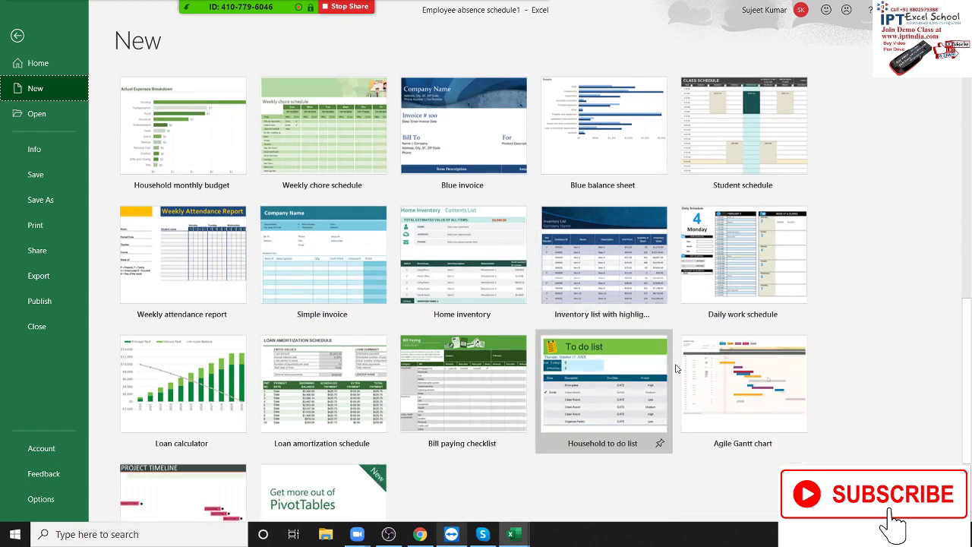
click(730, 373)
- Create the Agile Gantt chart workbook and show the Gantt sheet scrolled to the top
click(573, 309)
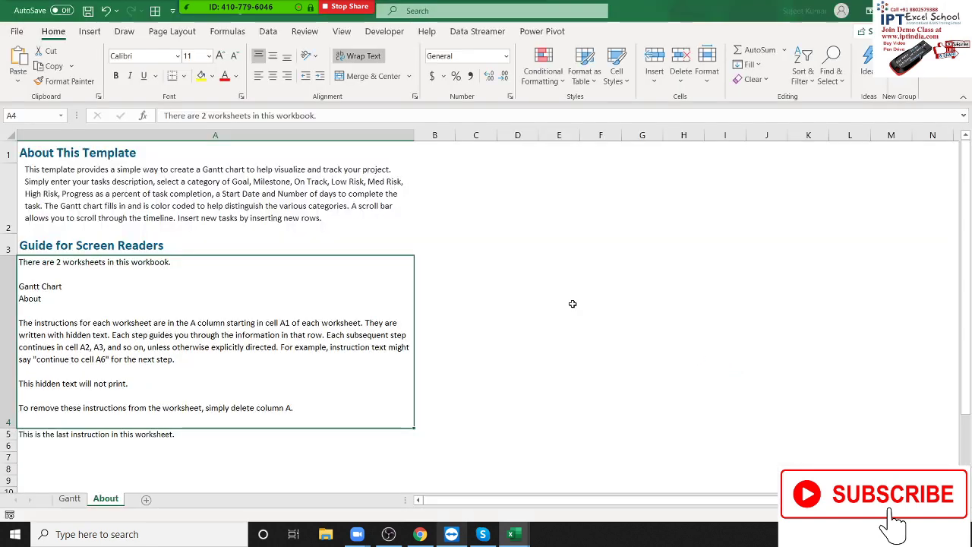
click(74, 502)
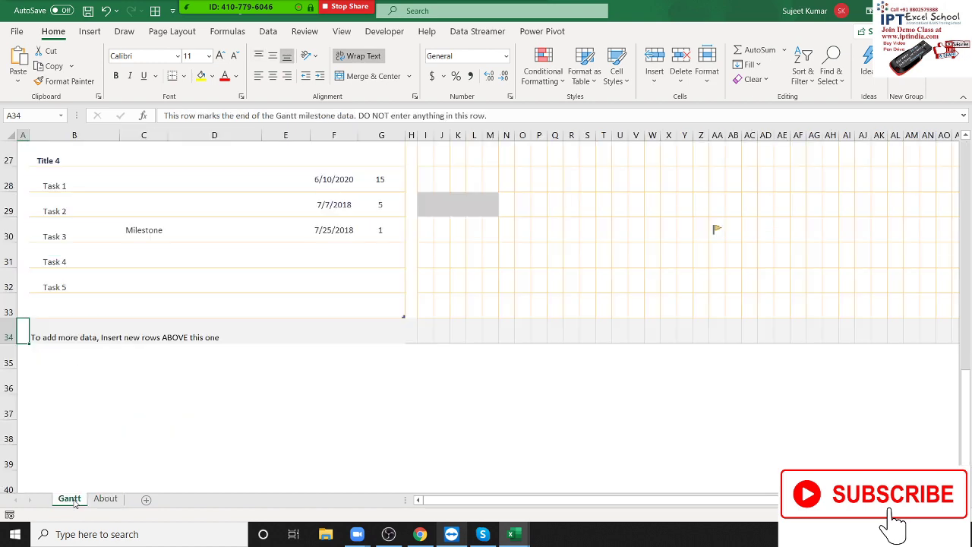
scroll(363, 382, up, 5)
scroll(362, 381, up, 5)
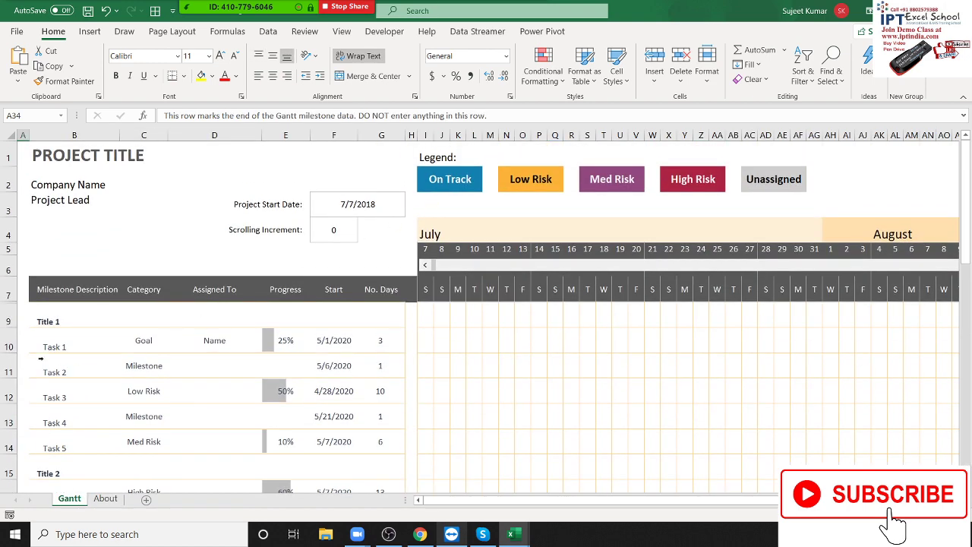
- Inspect Task 1's row: category Goal, assigned-to entry and 25% progress
click(37, 345)
click(143, 342)
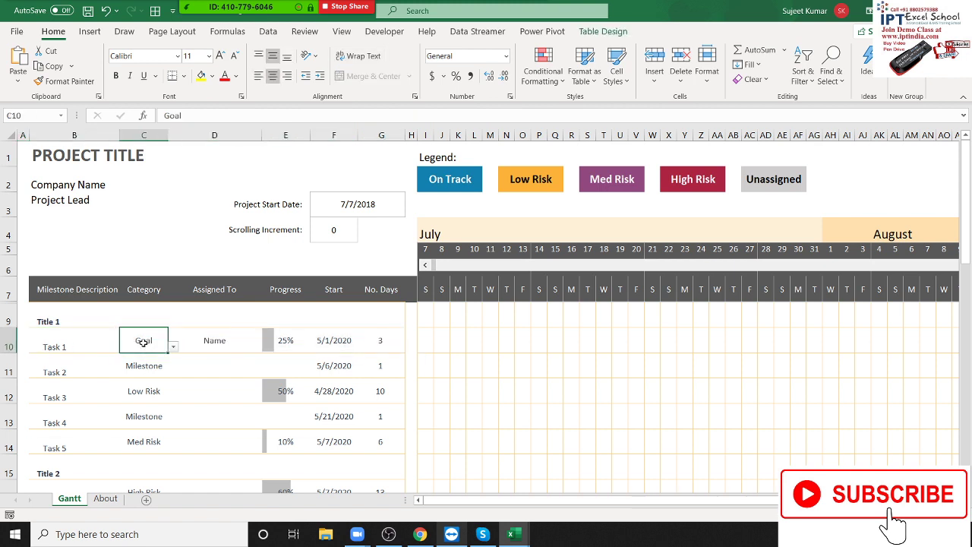
click(220, 346)
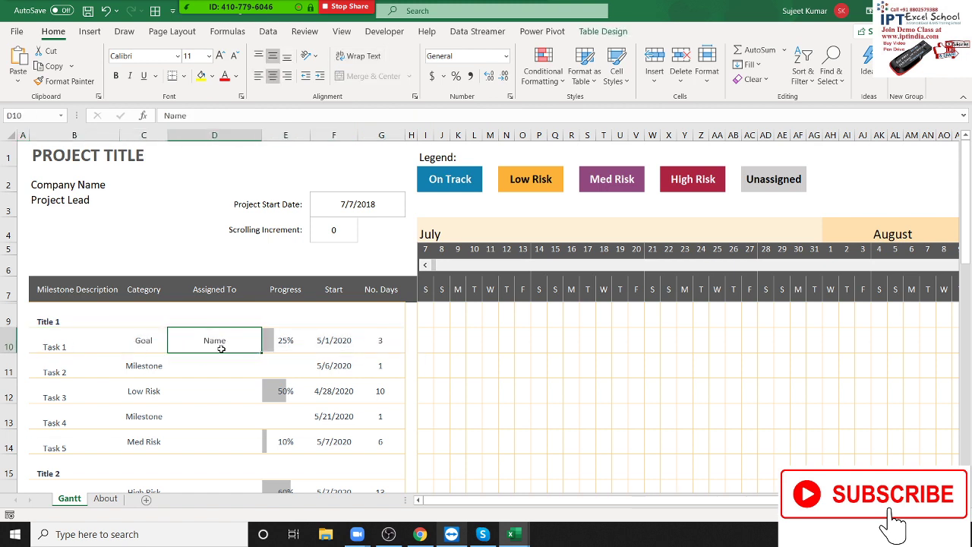
click(281, 343)
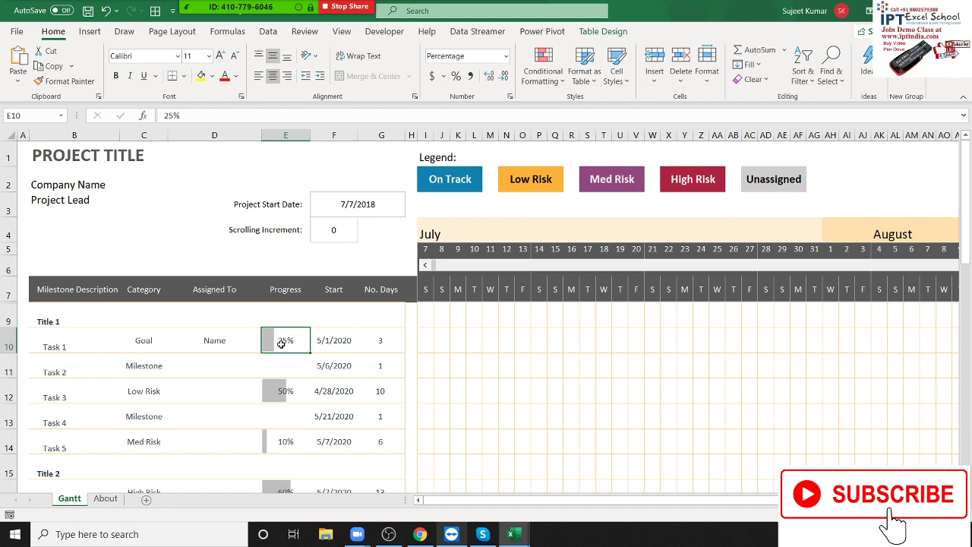
- Replace Task 1's =TODAY() start date with 7, then check the new dates, July heading and Project Start Date
click(329, 344)
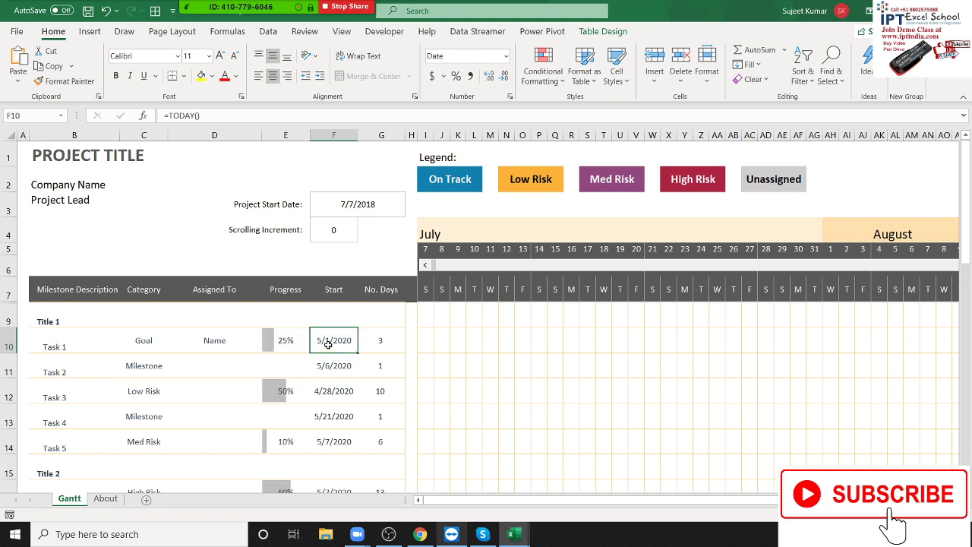
click(384, 330)
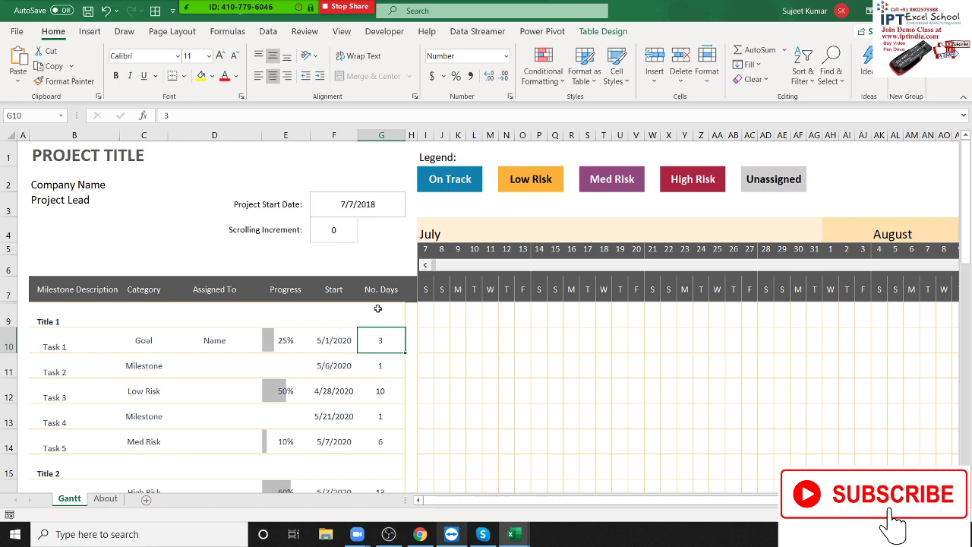
click(326, 341)
text(7/1)
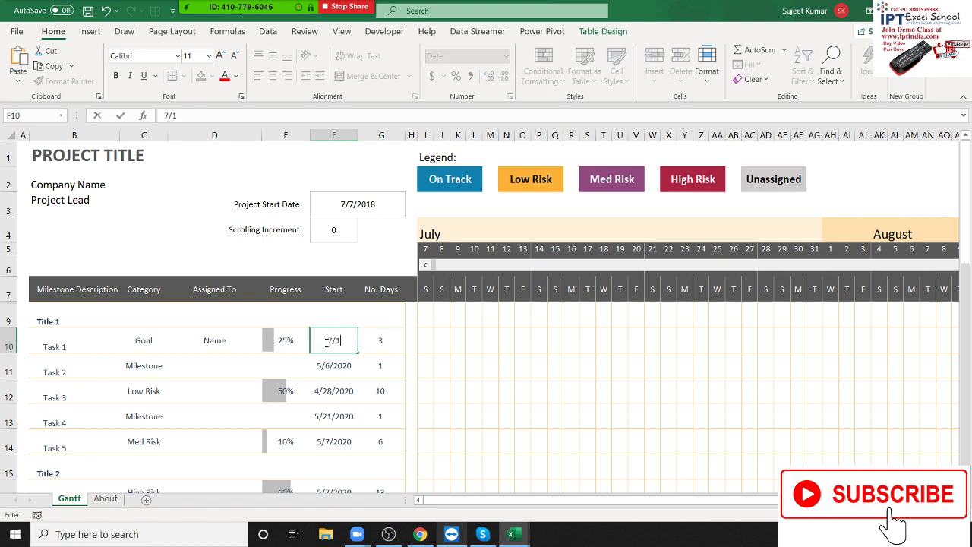
key(Return)
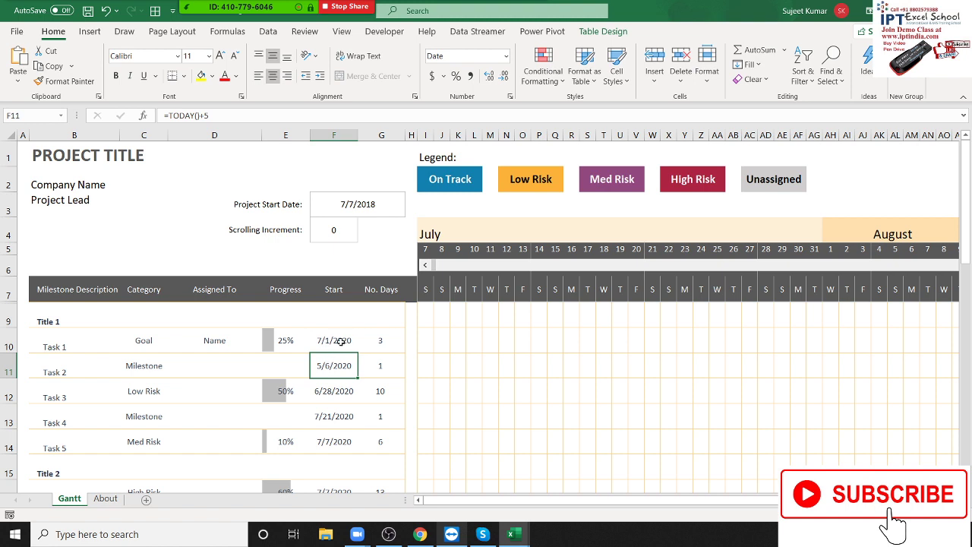
click(341, 343)
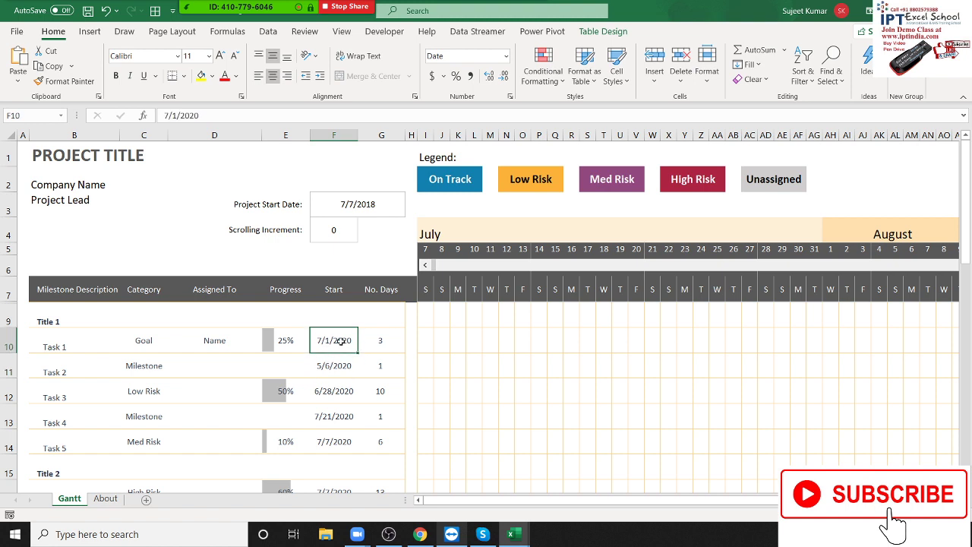
click(435, 238)
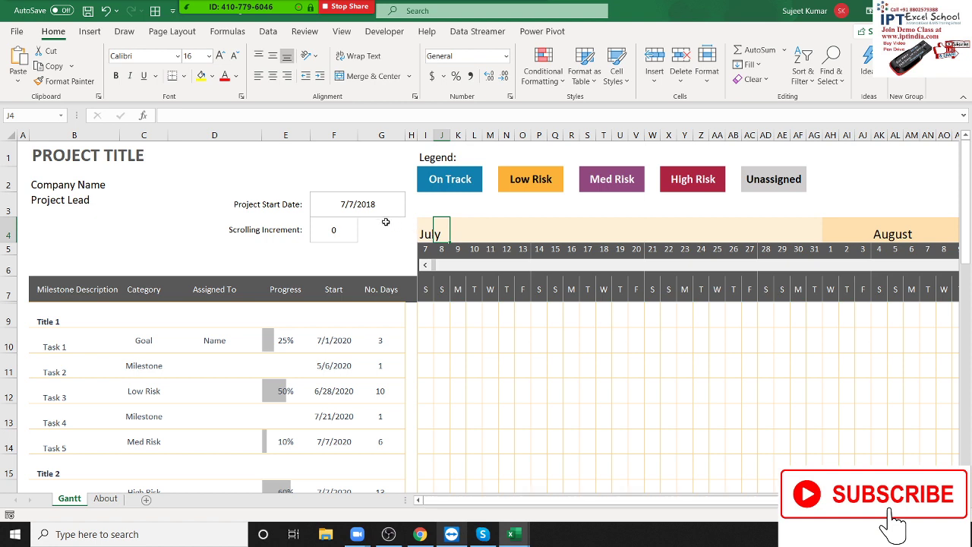
click(374, 202)
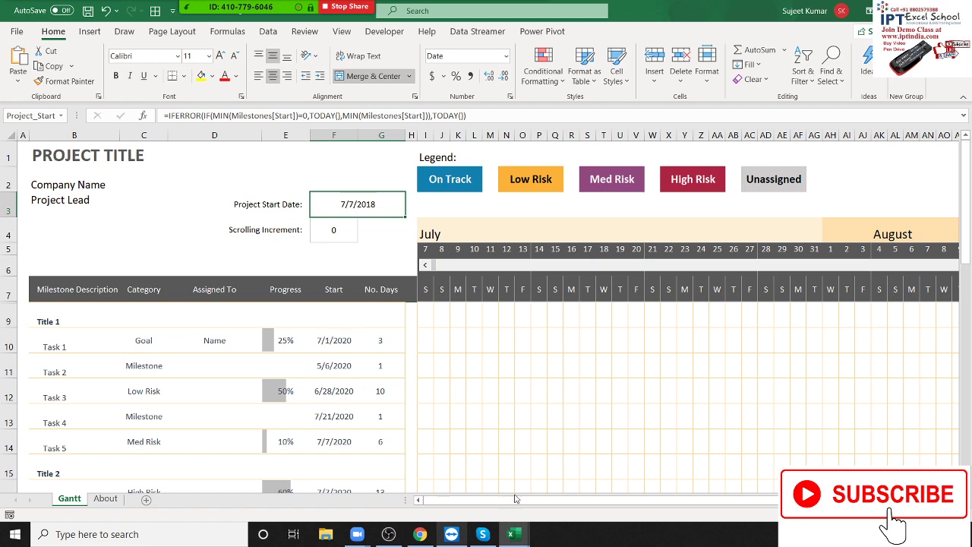
drag(517, 500, 693, 515)
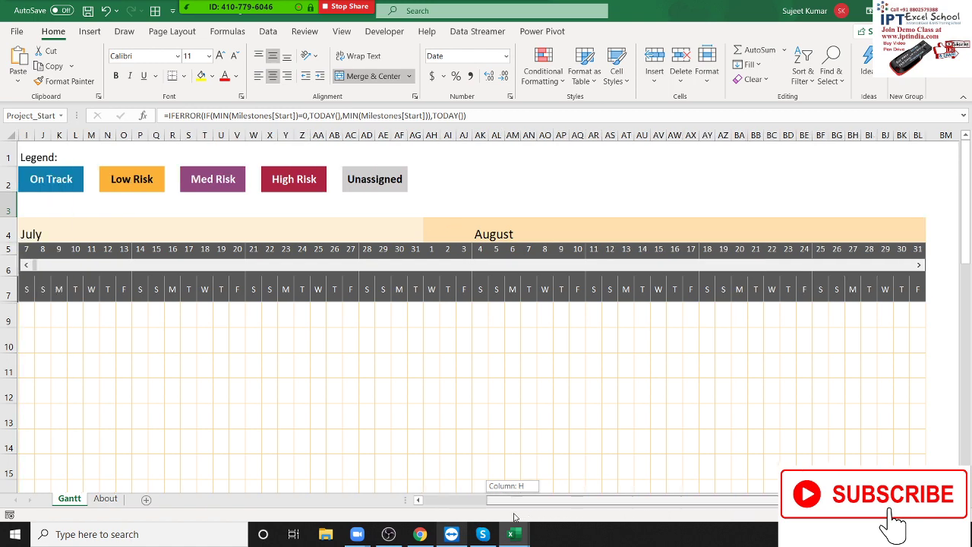
drag(623, 518, 426, 511)
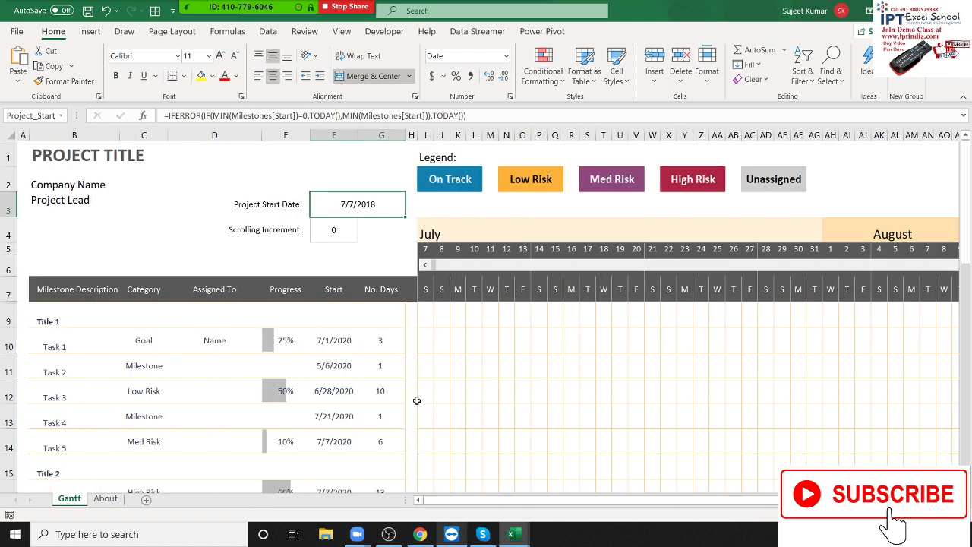
scroll(417, 400, down, 4)
scroll(417, 399, up, 3)
scroll(415, 397, up, 1)
click(348, 341)
double_click(370, 205)
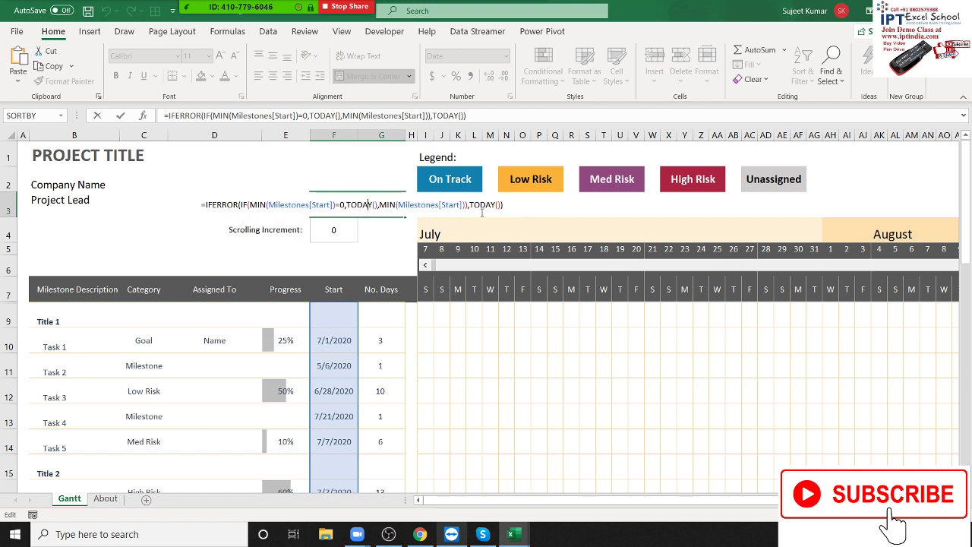
key(Return)
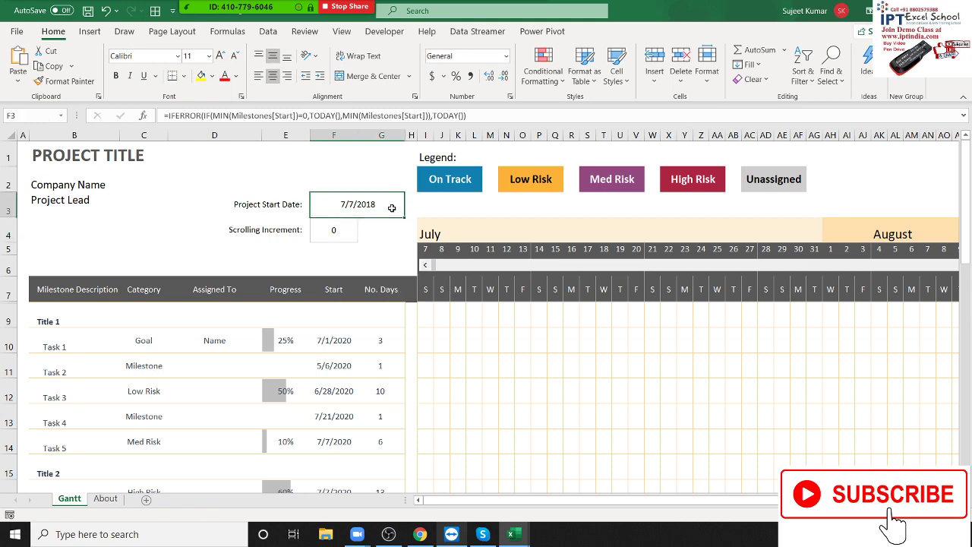
click(392, 208)
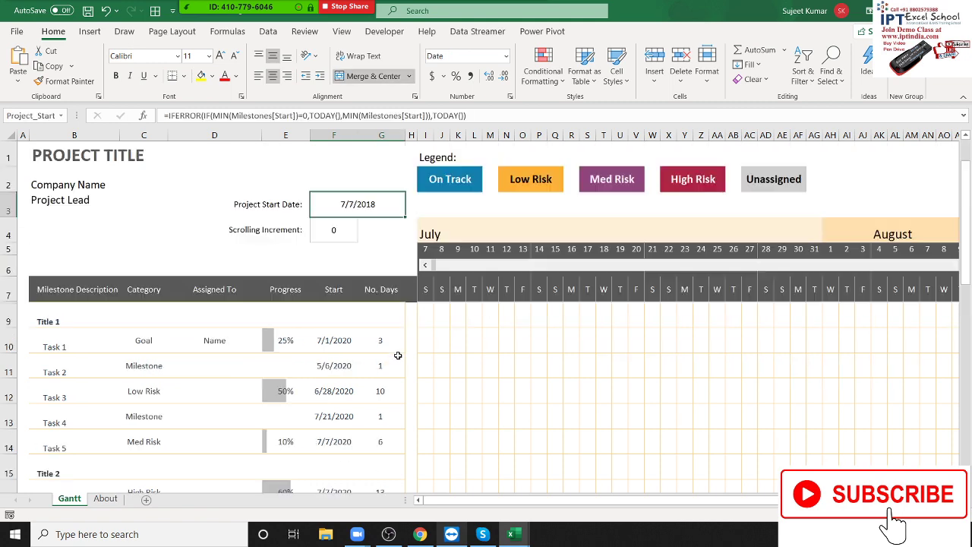
- Enter 7/7/2020 as the start date for Title 4's Task 2 and Task 3
scroll(398, 355, down, 9)
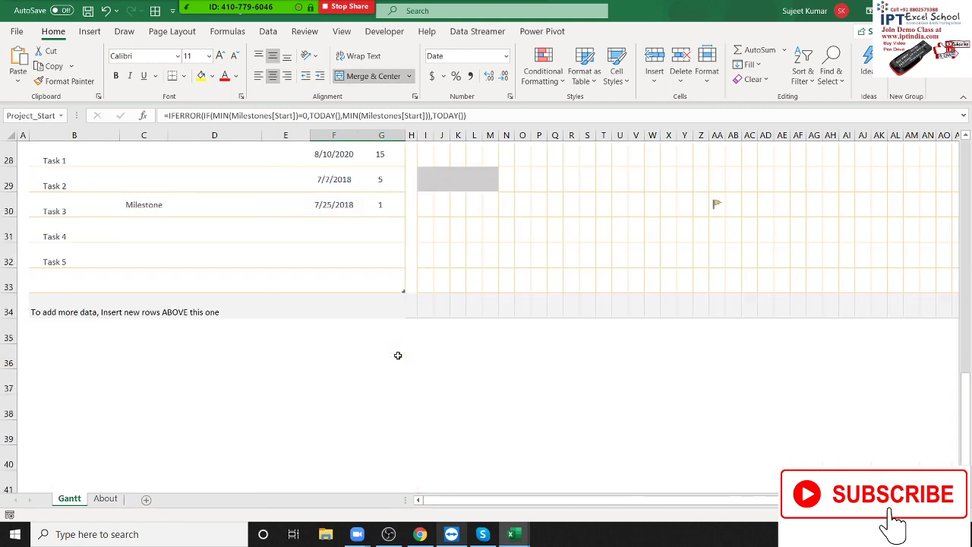
scroll(397, 356, up, 3)
scroll(325, 420, up, 1)
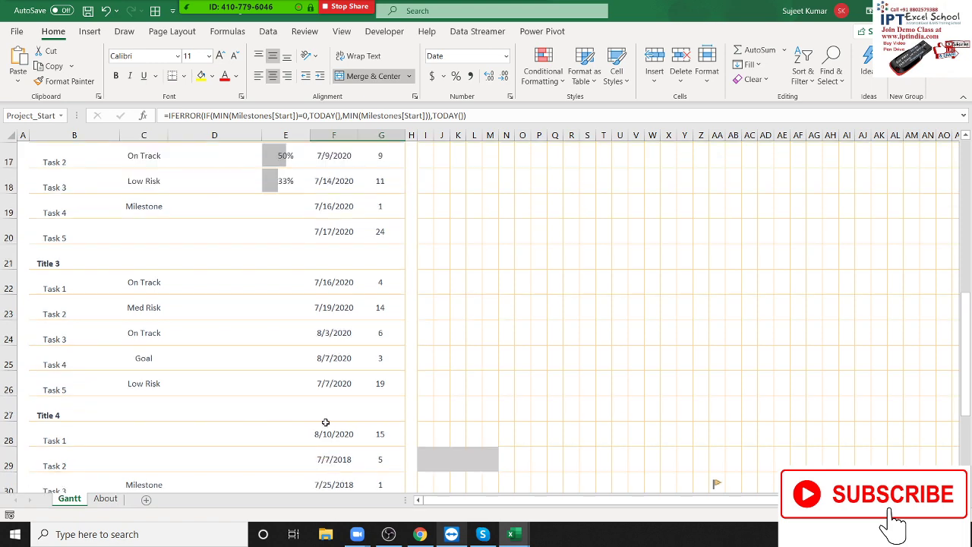
scroll(325, 422, down, 1)
scroll(325, 422, down, 1)
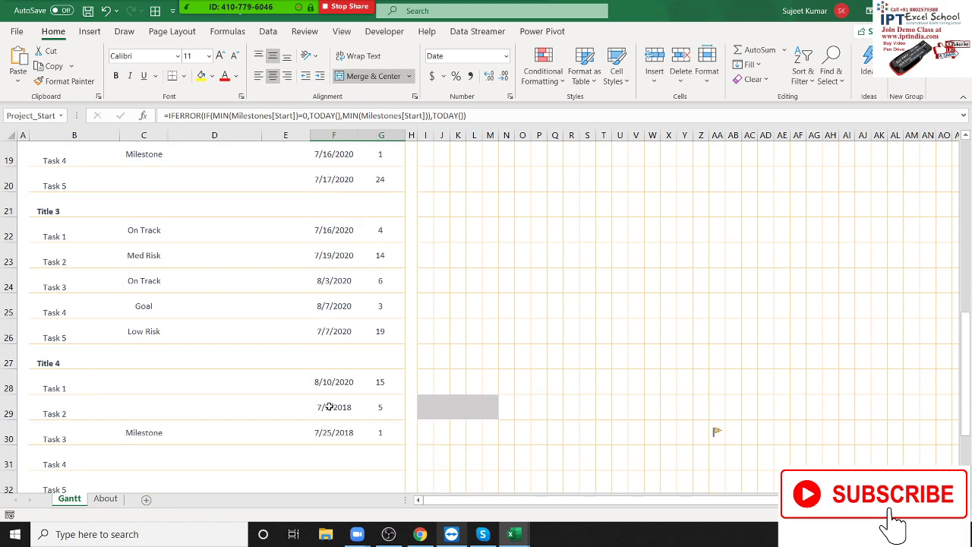
click(331, 407)
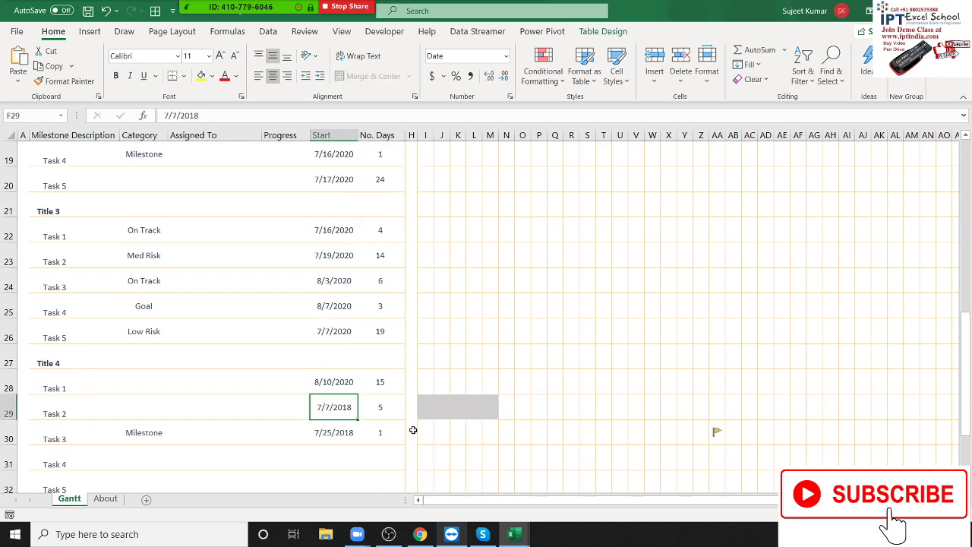
text(7/7)
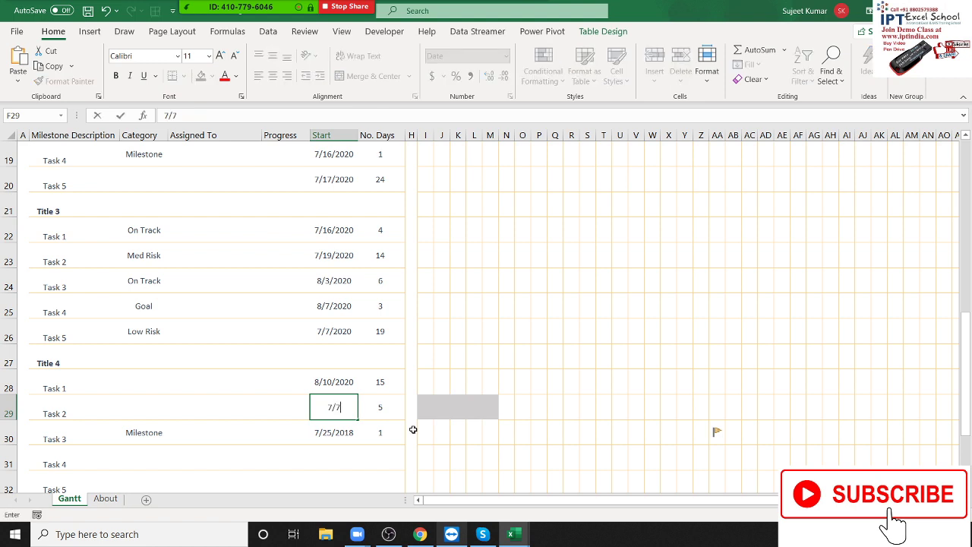
text(/2020)
key(Return)
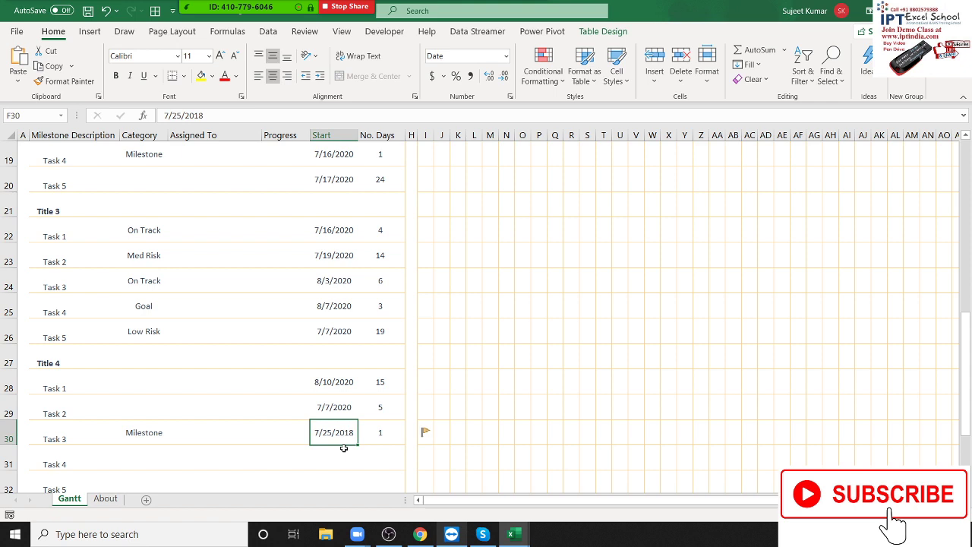
text(7/)
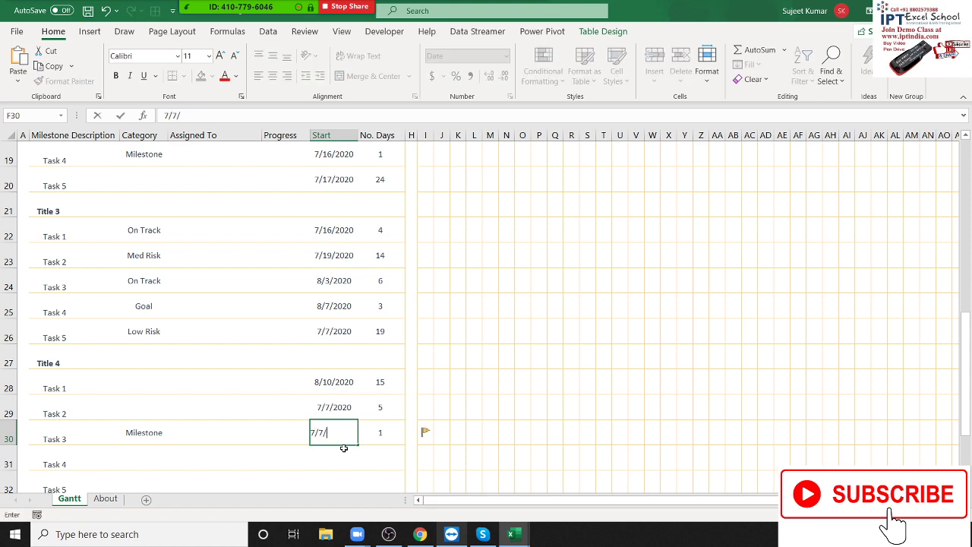
key(Return)
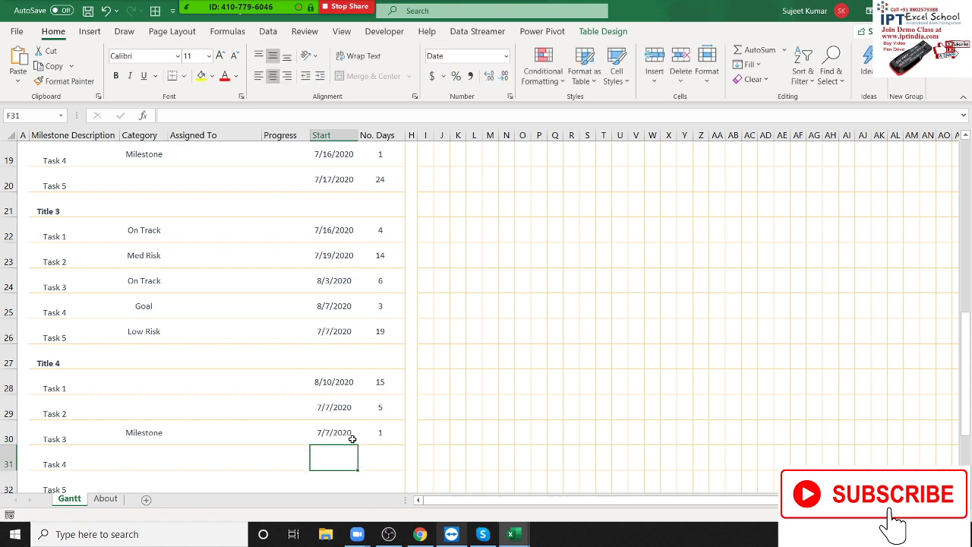
scroll(353, 439, up, 1)
scroll(354, 439, up, 6)
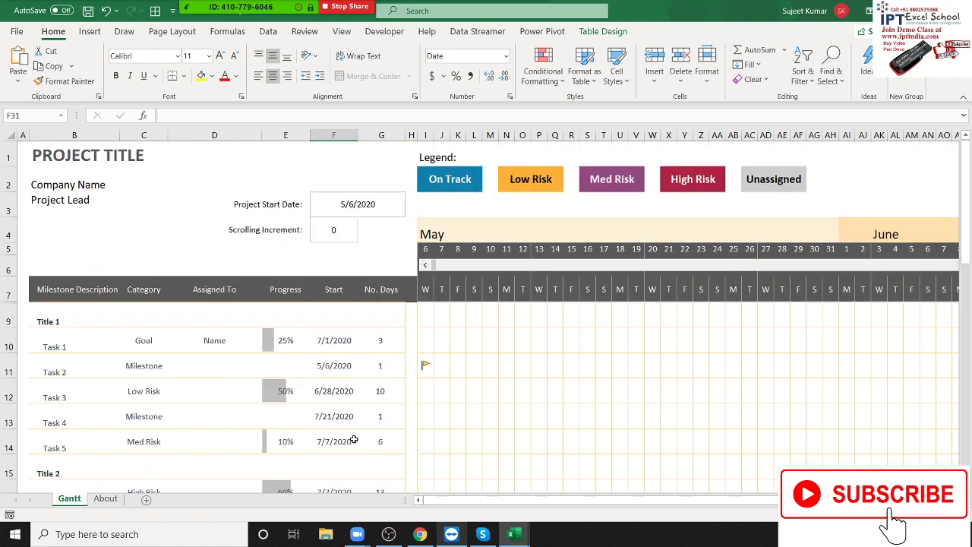
- Inspect the Project Start Date formula and the formula behind Task 3's timeline bar cells
click(360, 217)
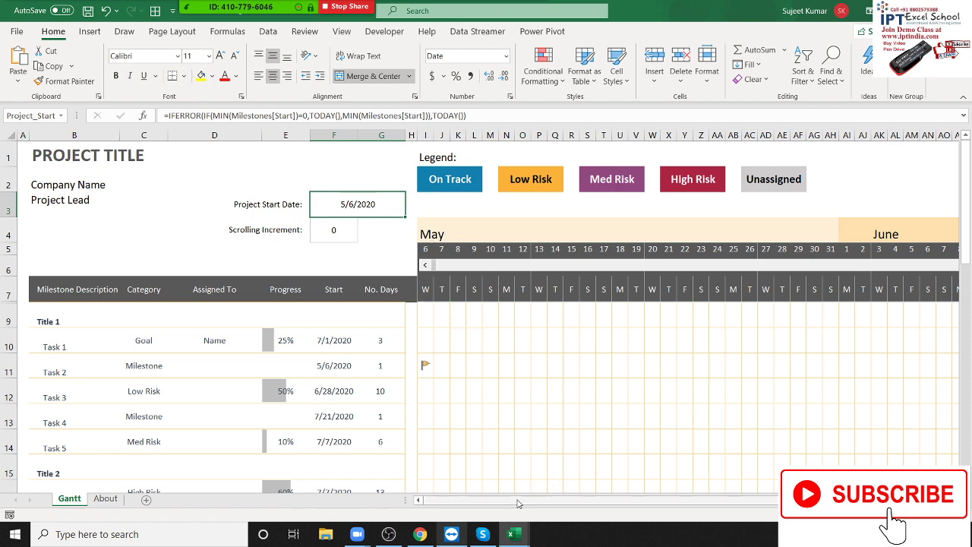
drag(517, 503, 605, 502)
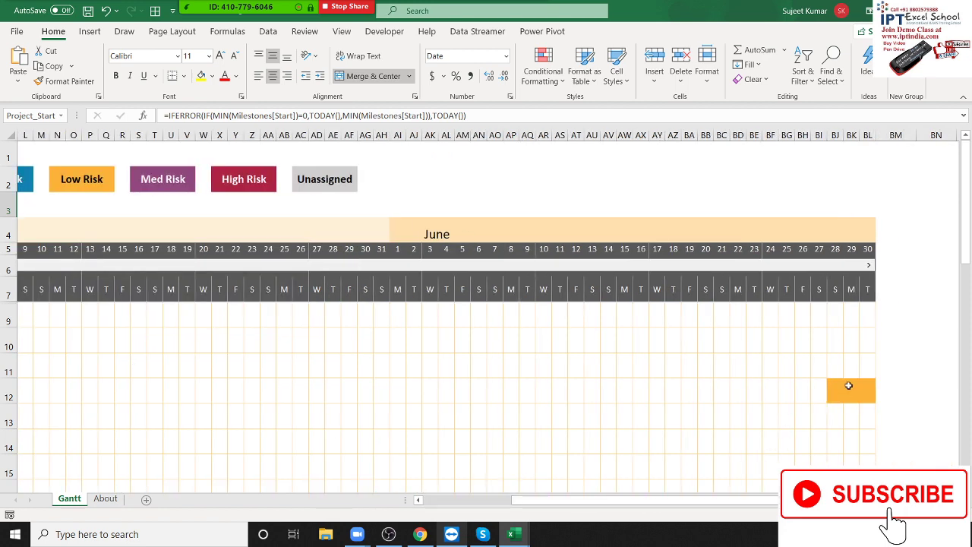
drag(849, 385, 868, 390)
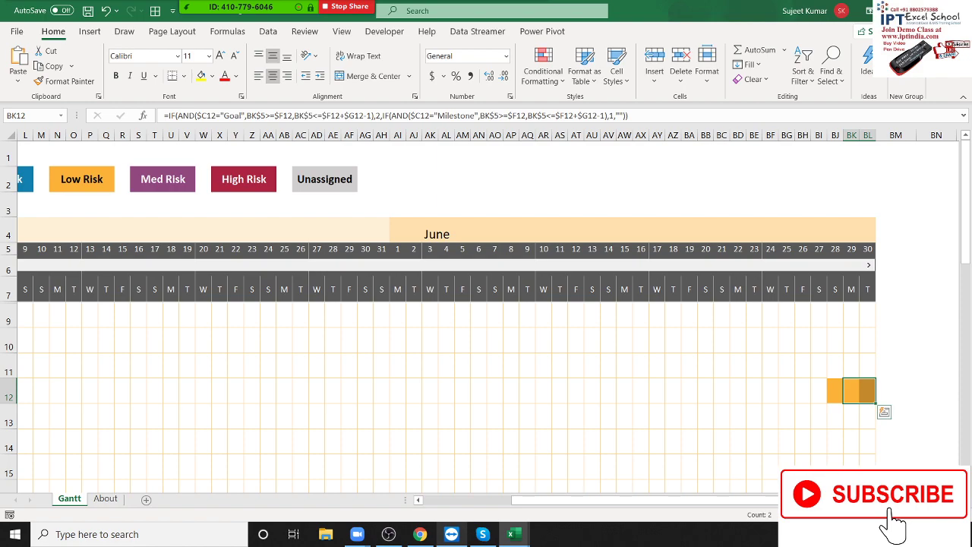
drag(673, 500, 581, 501)
scroll(581, 417, down, 2)
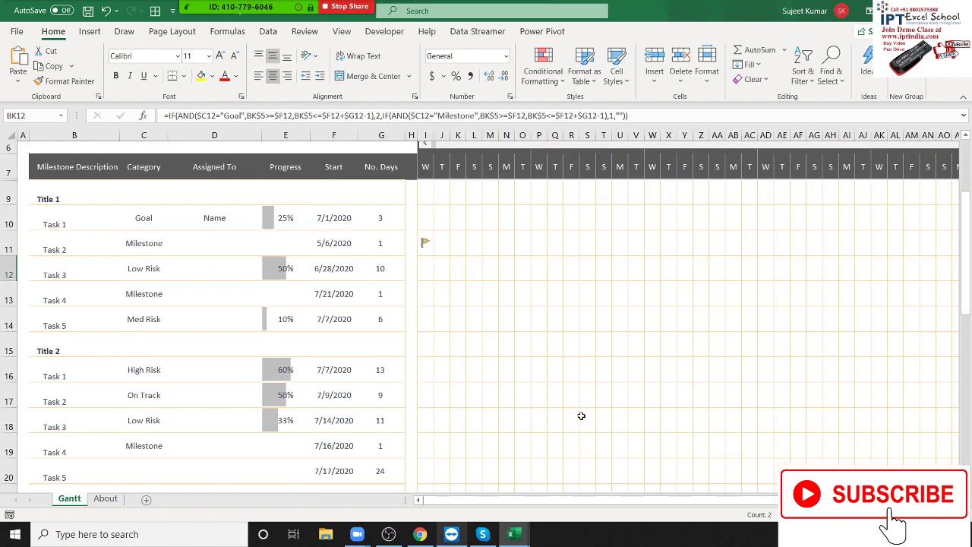
scroll(581, 416, down, 1)
scroll(581, 416, down, 4)
scroll(581, 416, down, 1)
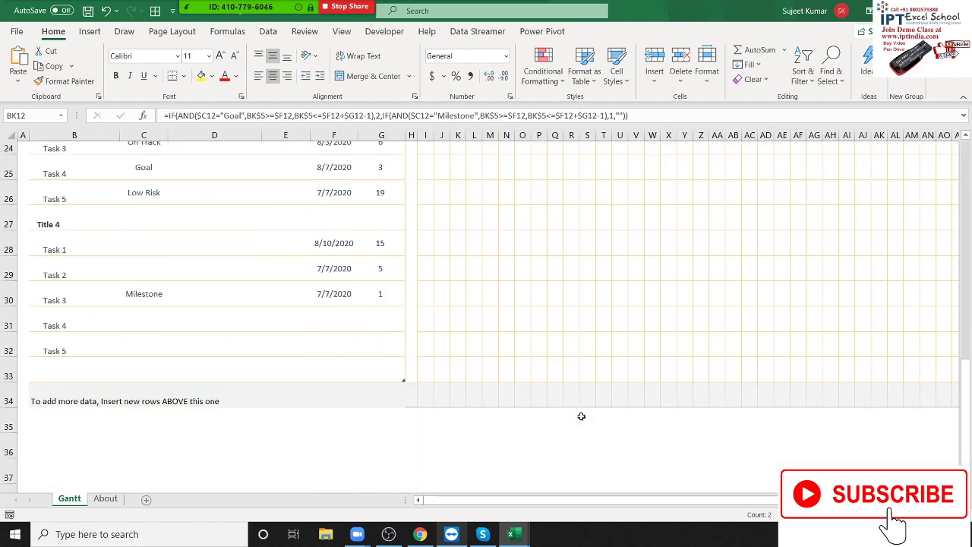
scroll(581, 416, up, 7)
scroll(579, 399, up, 1)
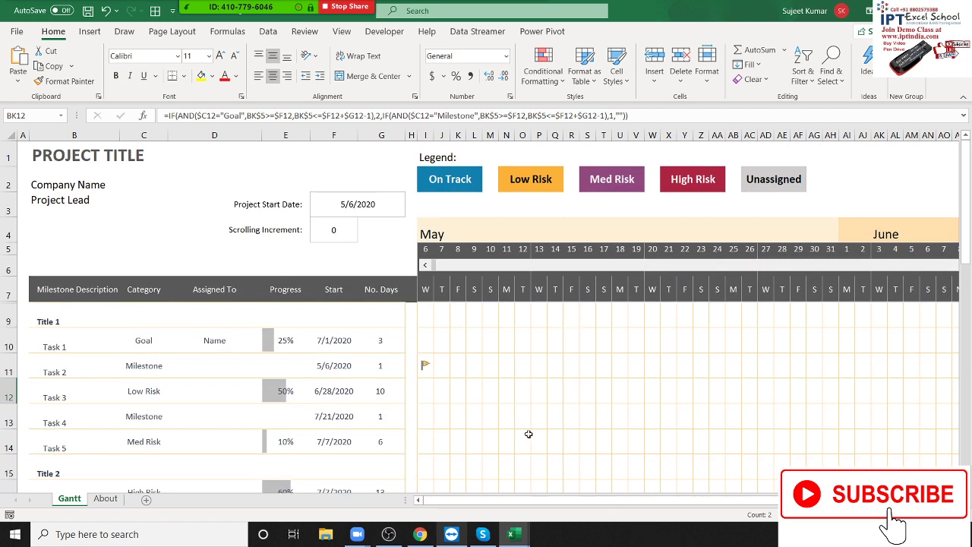
- Check Task 1's start date, the May header and On Track legend, then go to the File page
click(336, 340)
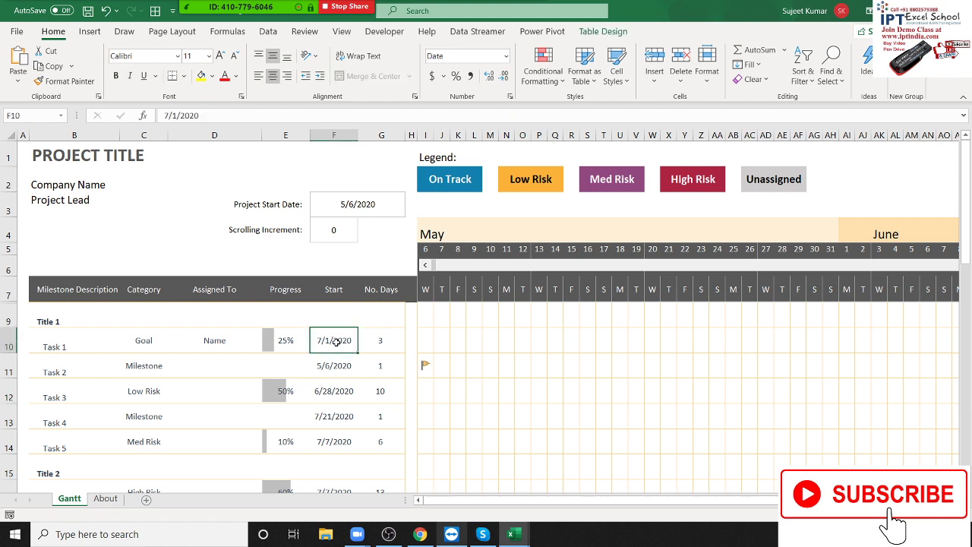
click(504, 231)
click(458, 231)
click(461, 187)
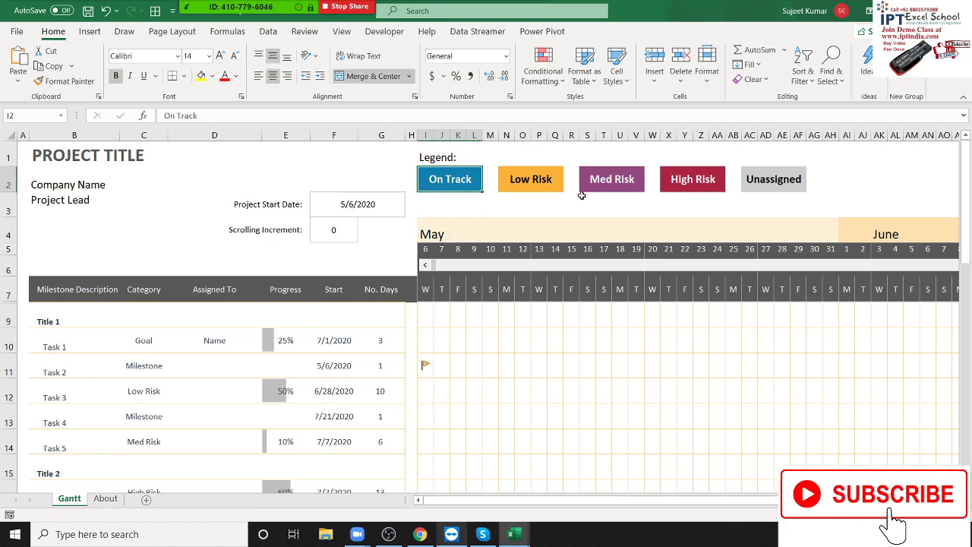
scroll(686, 447, down, 3)
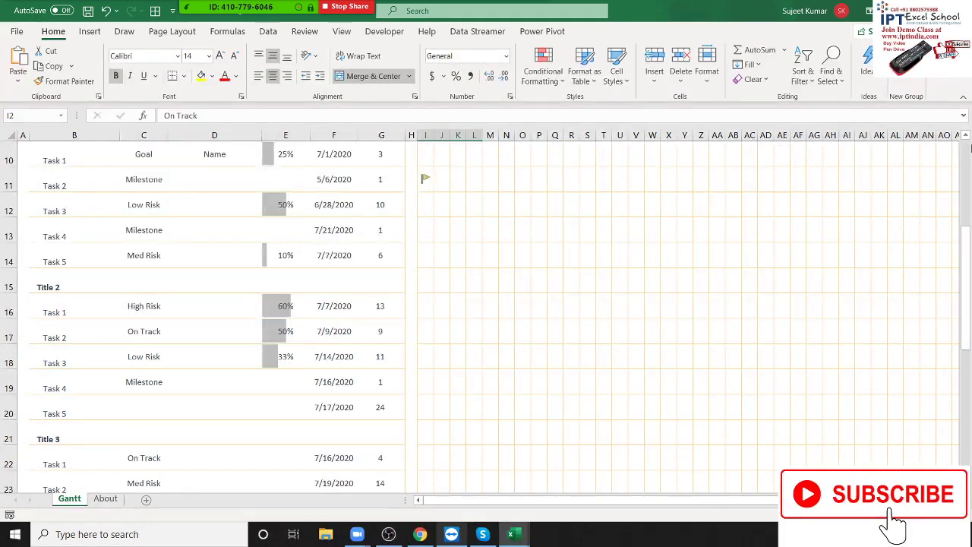
click(16, 31)
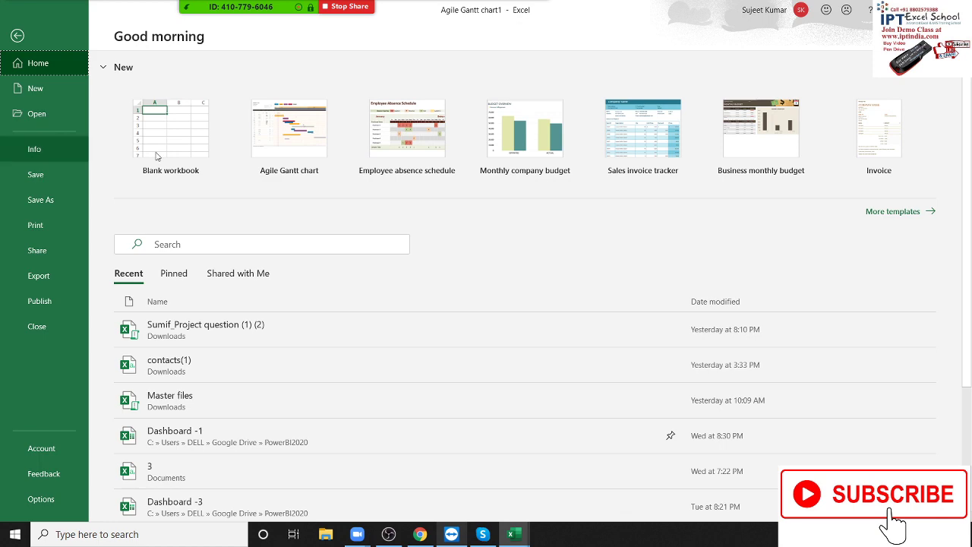
- Close the Agile Gantt chart, absence schedule and name-list workbooks with Don't Save, then quit Excel
key(ctrl+w)
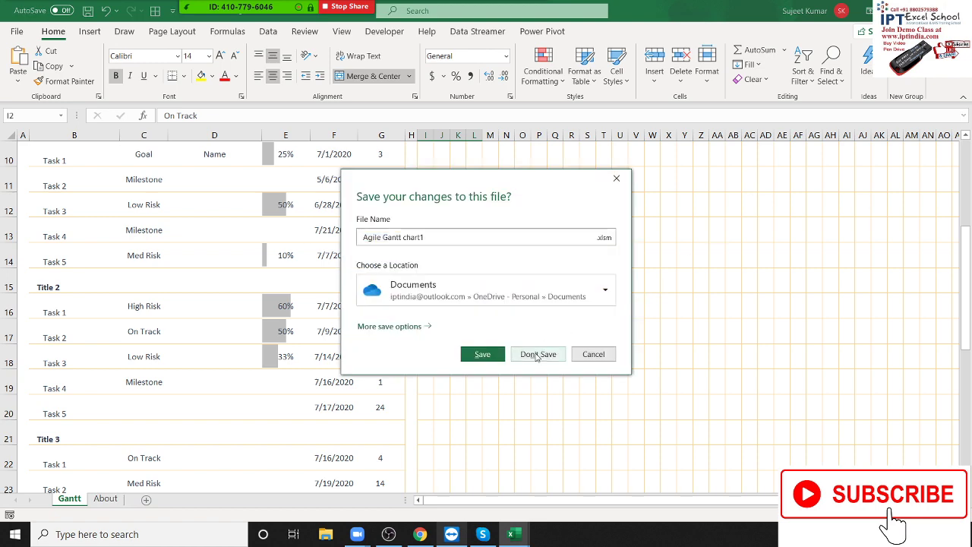
click(537, 355)
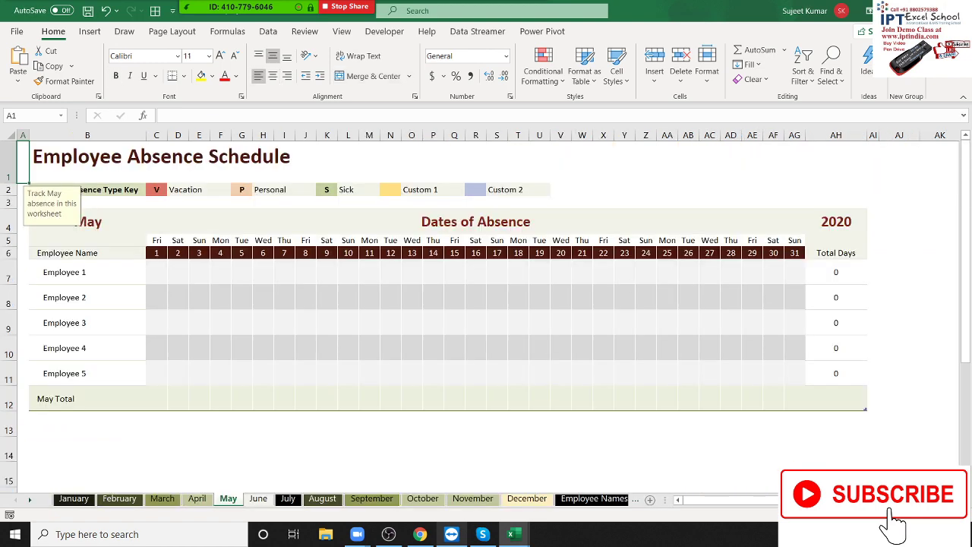
key(ctrl+w)
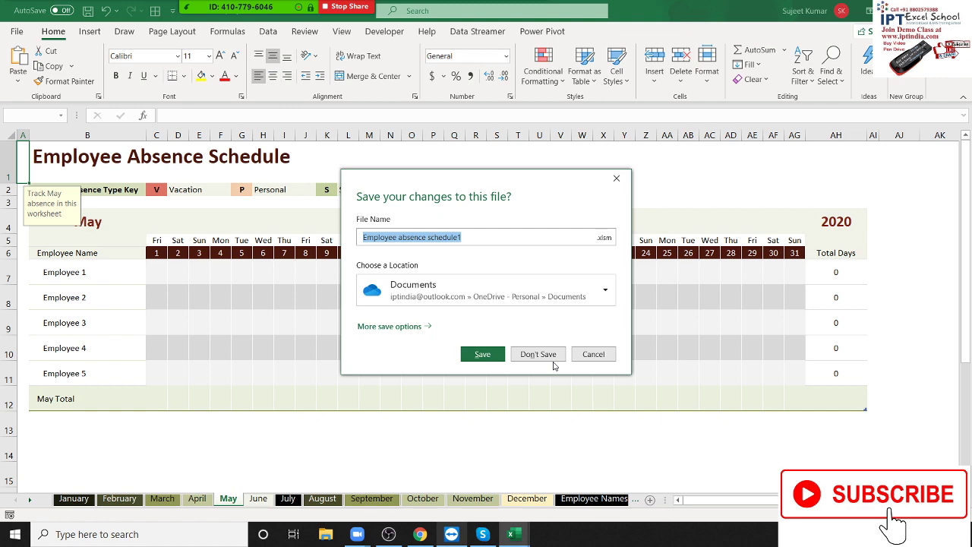
click(553, 358)
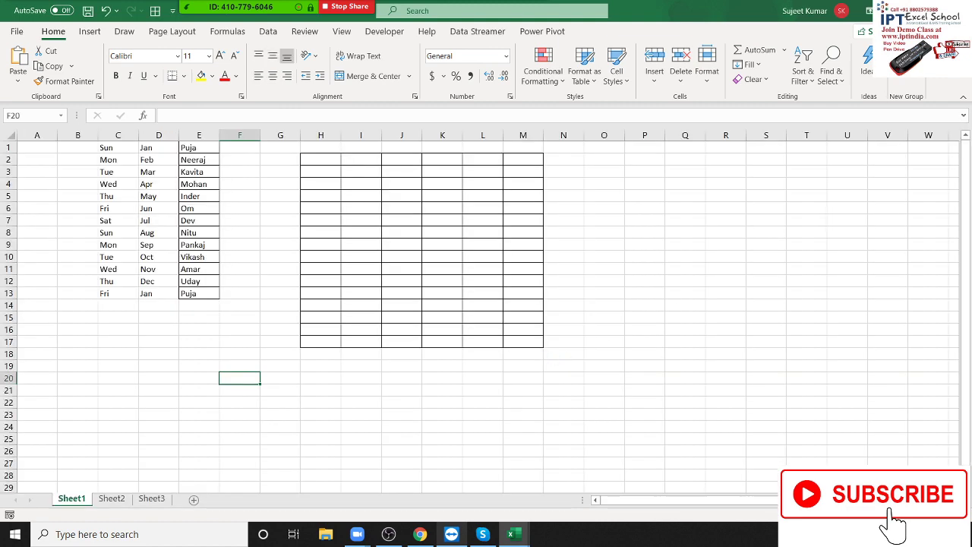
key(ctrl+w)
click(552, 358)
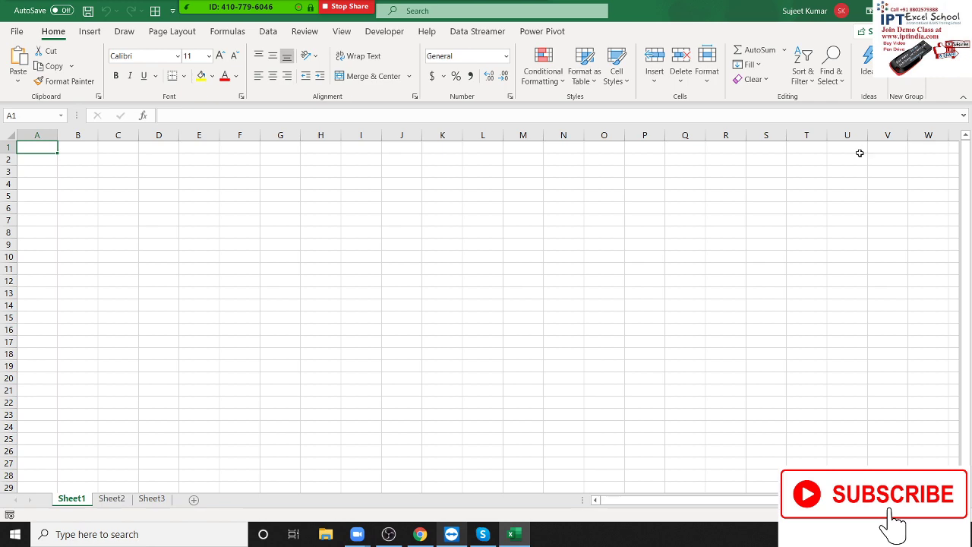
key(alt+F4)
- Stop Zoom screen sharing, end the meeting for all, and bring OBS to the front
click(529, 23)
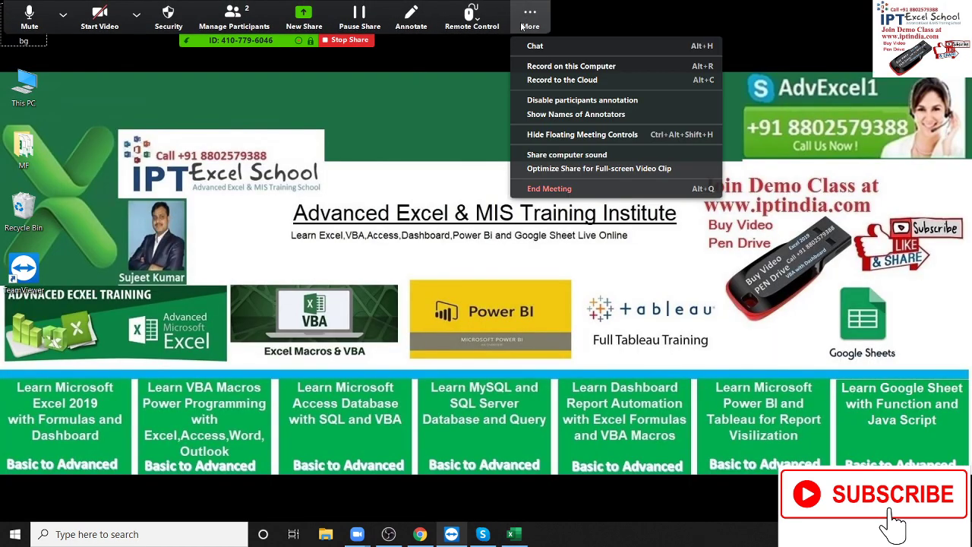
click(349, 40)
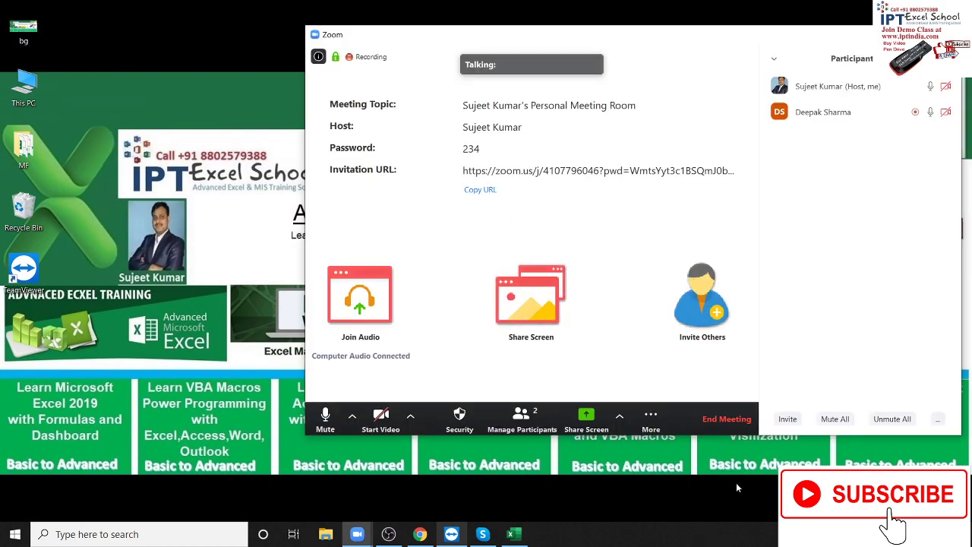
key(alt+q)
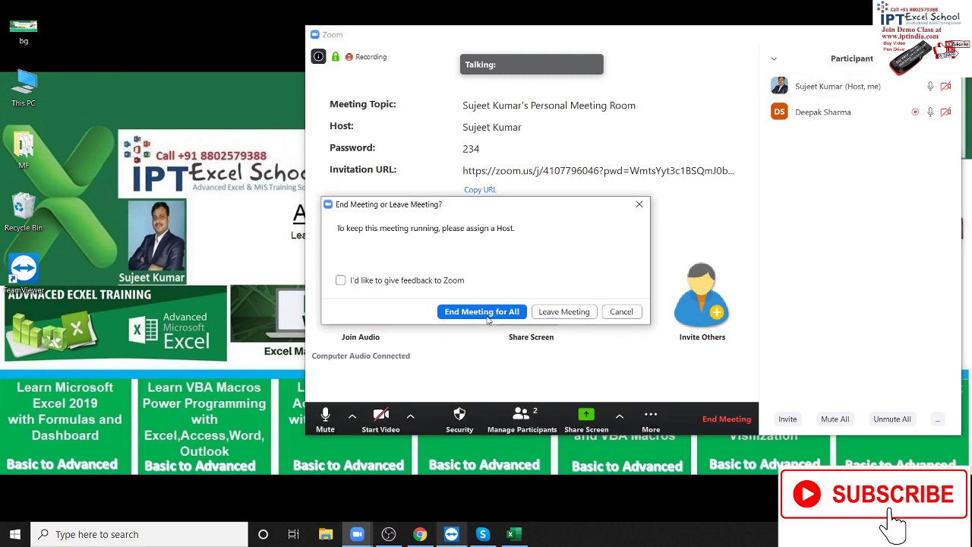
click(481, 311)
click(389, 536)
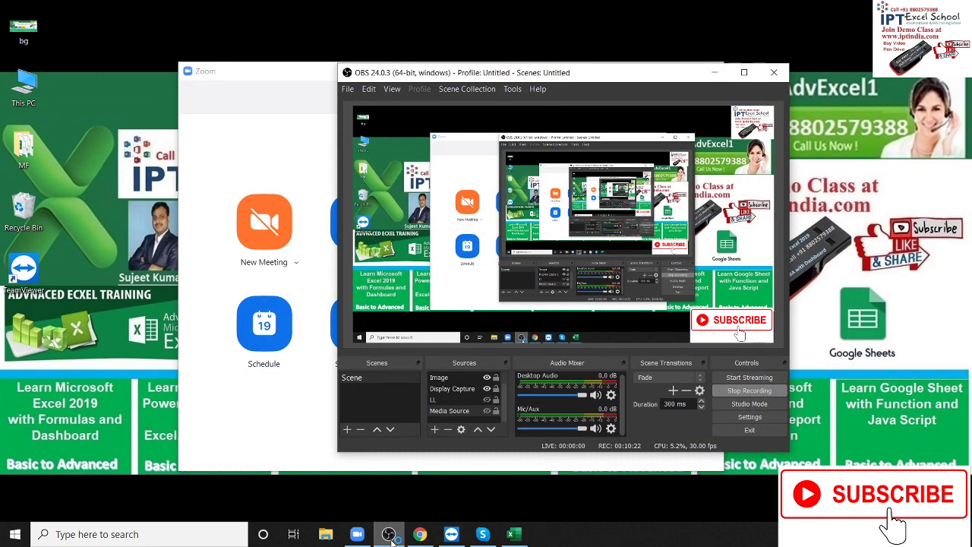